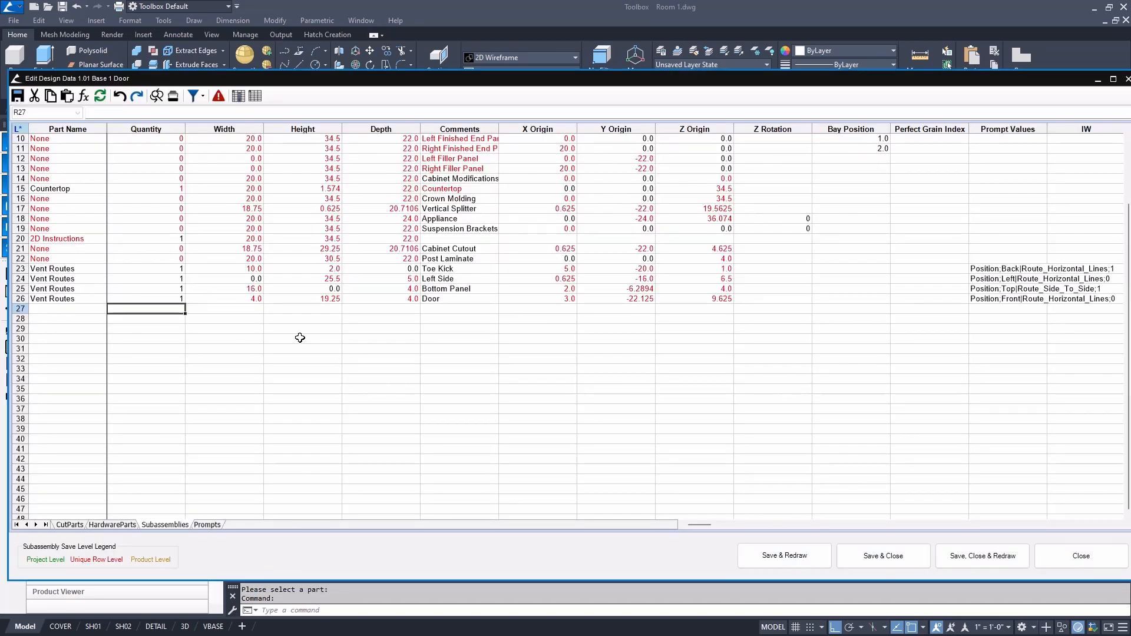
- Review the four Vent Routes subassembly rows, checking their comments and prompt values for Toe Kick, Left Side, Bottom Panel and Door
{"action": "left_click", "coordinate": [299, 331]}
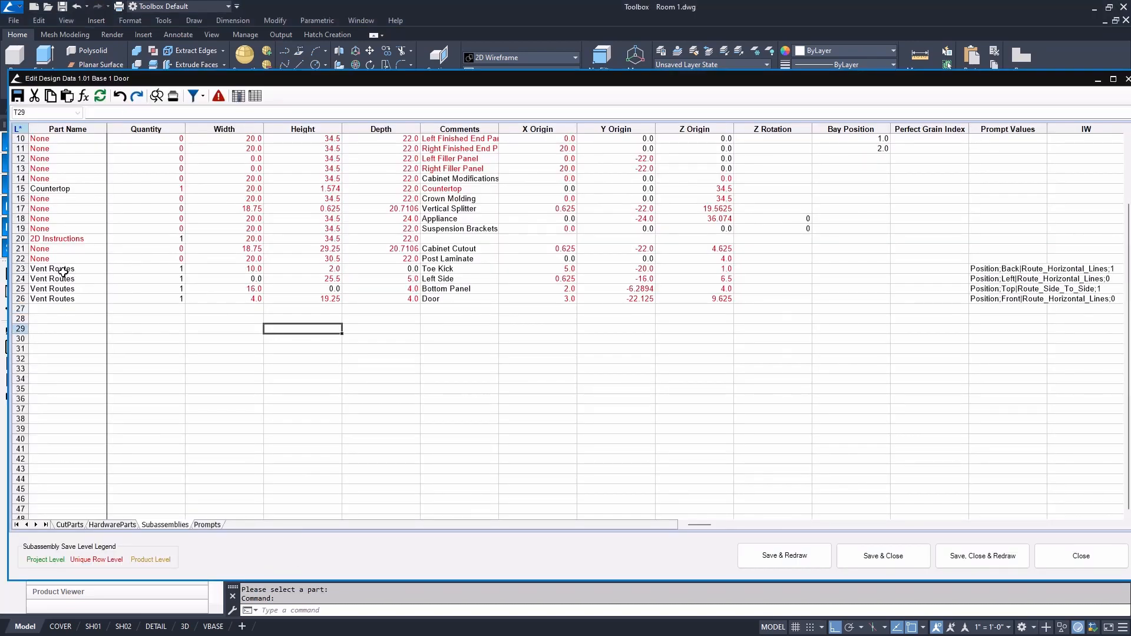
{"action": "left_click_drag", "start_coordinate": [63, 272], "coordinate": [1008, 308]}
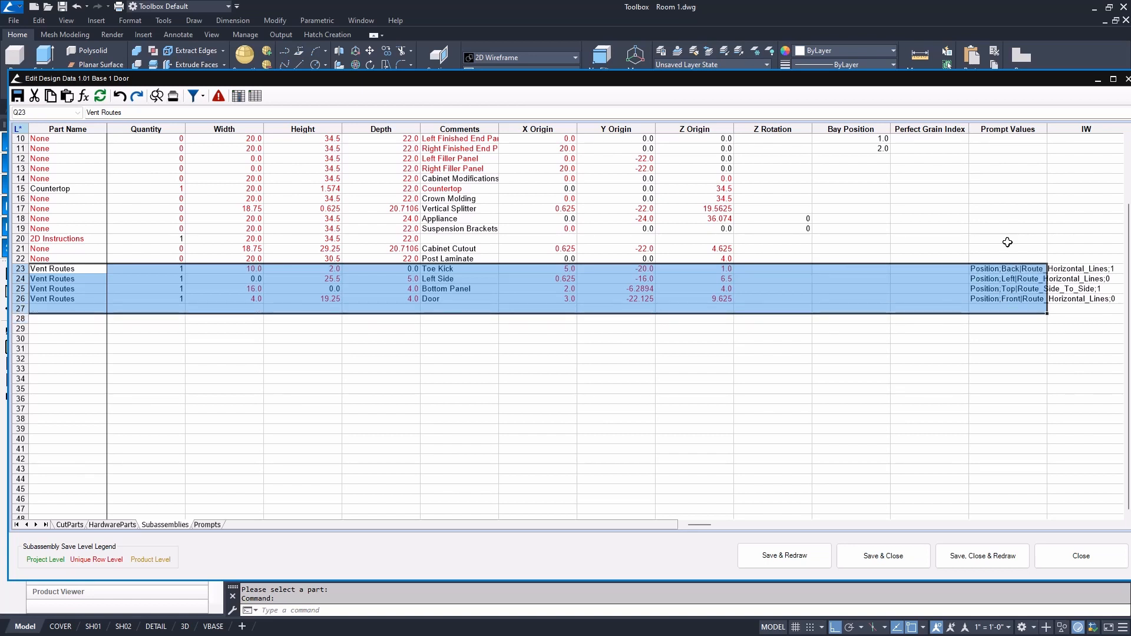
{"action": "left_click_drag", "start_coordinate": [1005, 268], "coordinate": [1008, 303]}
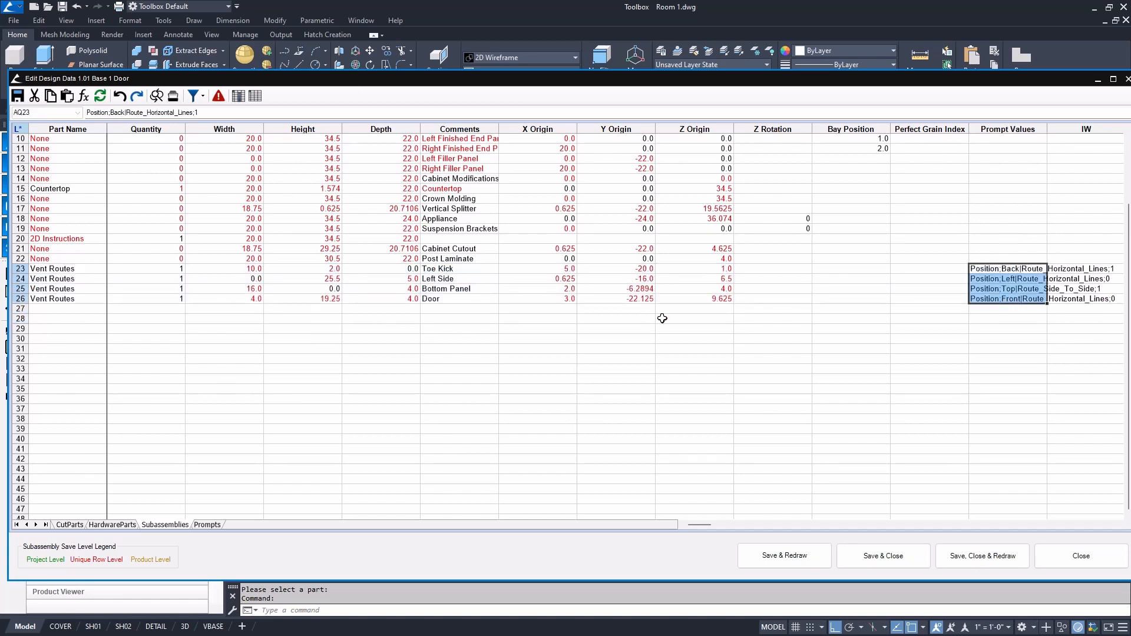
{"action": "left_click", "coordinate": [63, 269]}
{"action": "left_click_drag", "start_coordinate": [63, 269], "coordinate": [489, 288]}
{"action": "left_click", "coordinate": [456, 268]}
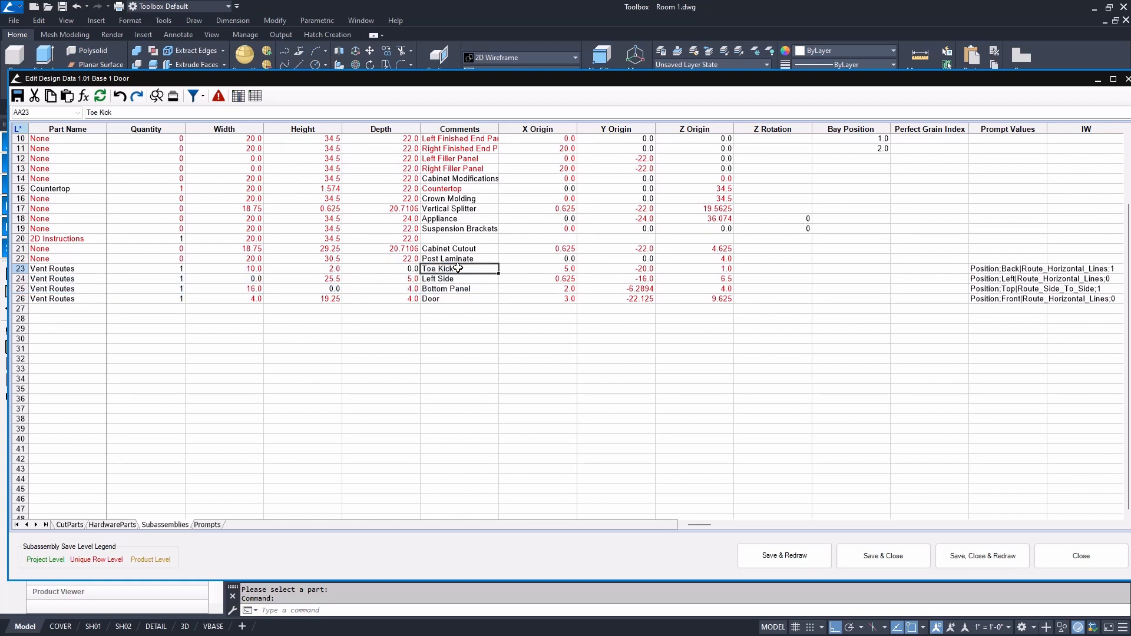
{"action": "left_click", "coordinate": [453, 280]}
{"action": "left_click", "coordinate": [475, 290]}
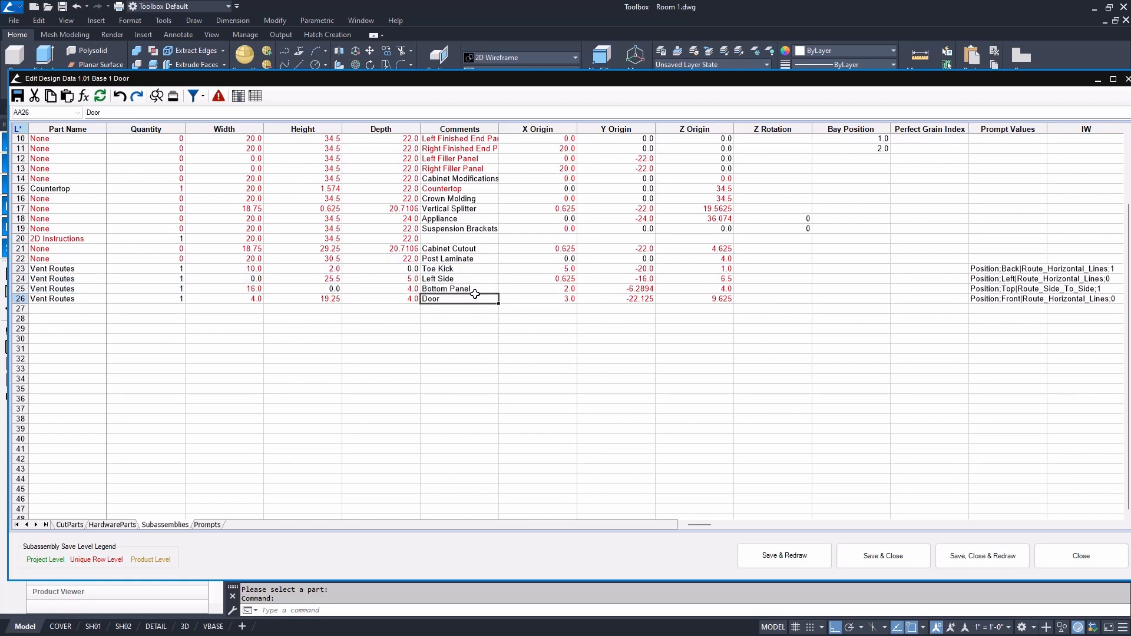
{"action": "left_click", "coordinate": [446, 302]}
{"action": "left_click_drag", "start_coordinate": [992, 269], "coordinate": [990, 298]}
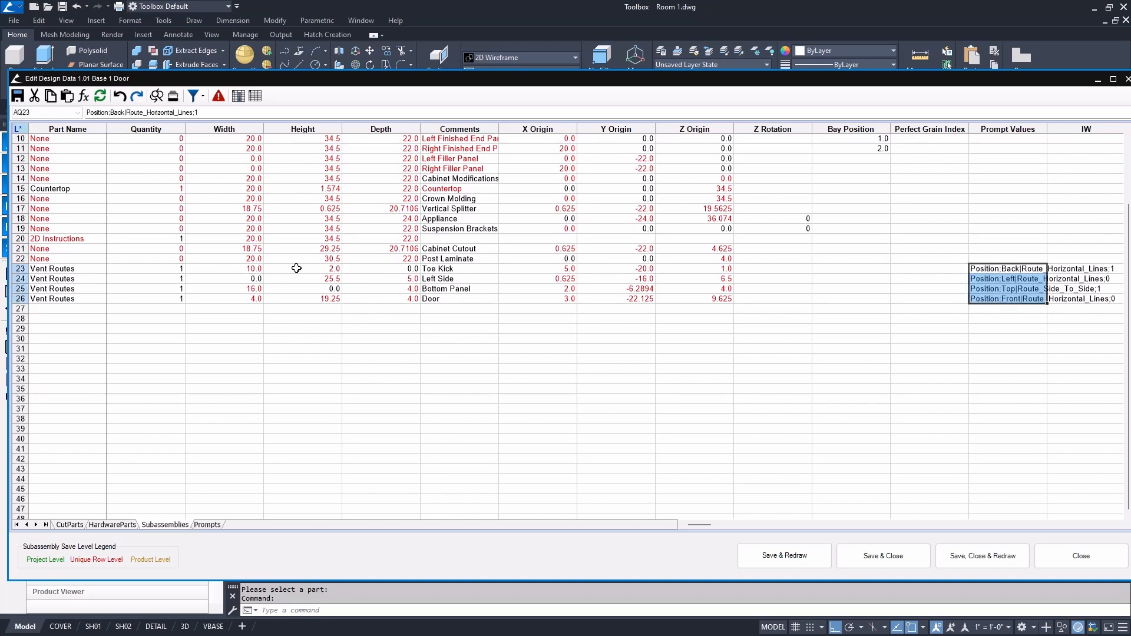
- Examine the Toe Kick vent route's width and height formulas, its X, Y and Z origin formulas, and its prompt values
{"action": "left_click_drag", "start_coordinate": [223, 270], "coordinate": [413, 271]}
{"action": "left_click", "coordinate": [465, 270]}
{"action": "left_click", "coordinate": [230, 272]}
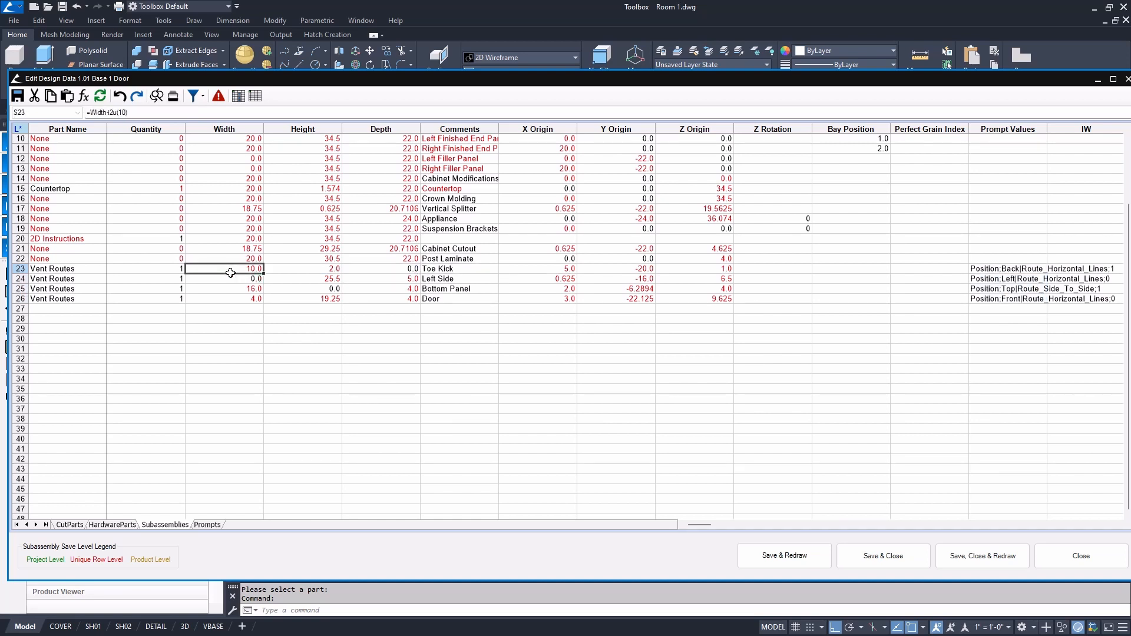
{"action": "left_click", "coordinate": [997, 268]}
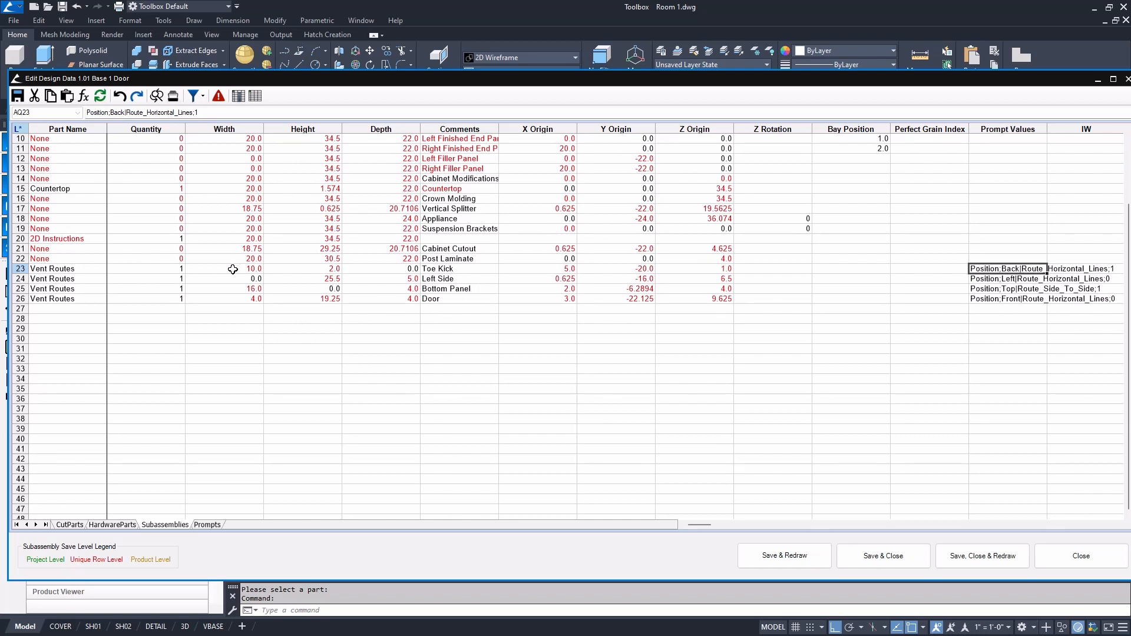
{"action": "left_click_drag", "start_coordinate": [233, 269], "coordinate": [257, 269]}
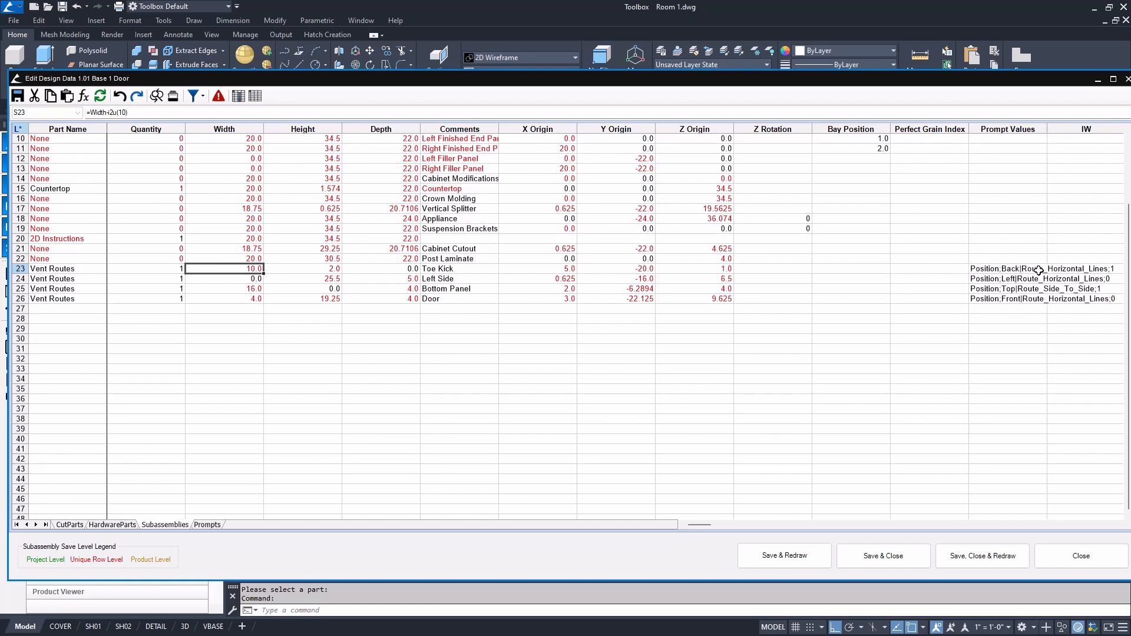
{"action": "left_click", "coordinate": [318, 267]}
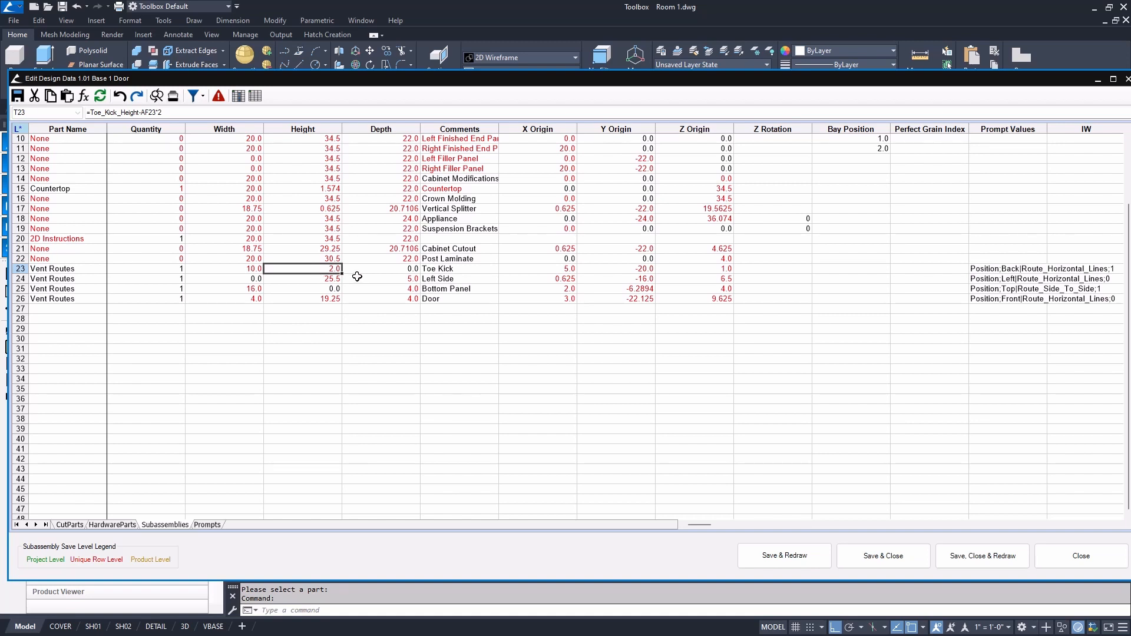
{"action": "left_click", "coordinate": [540, 268]}
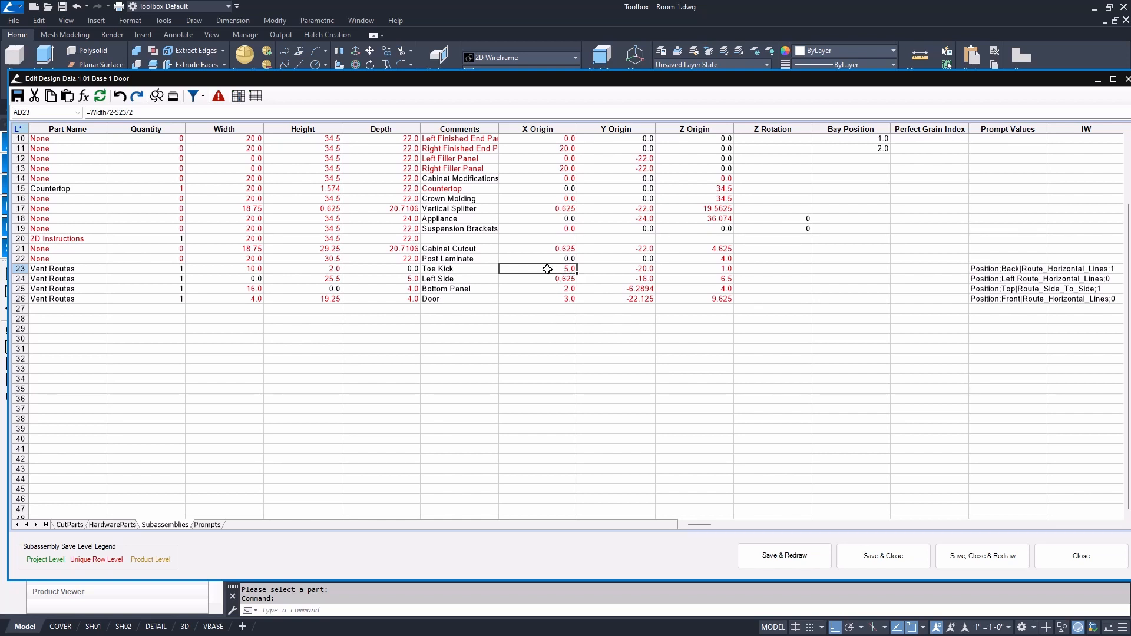
{"action": "left_click", "coordinate": [622, 269]}
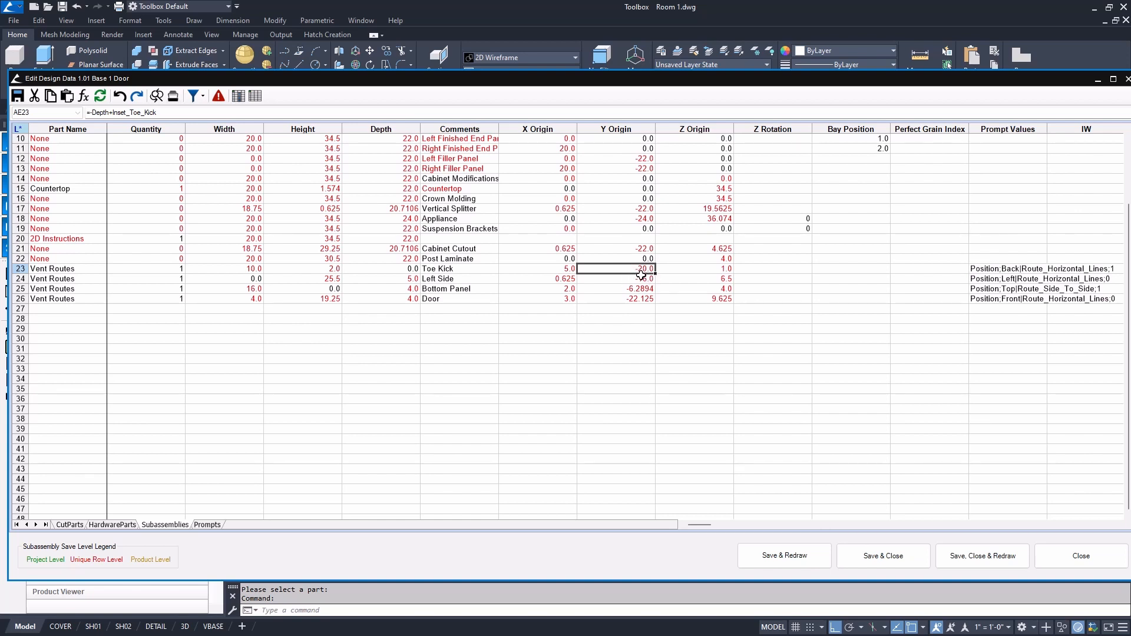
{"action": "left_click", "coordinate": [703, 272]}
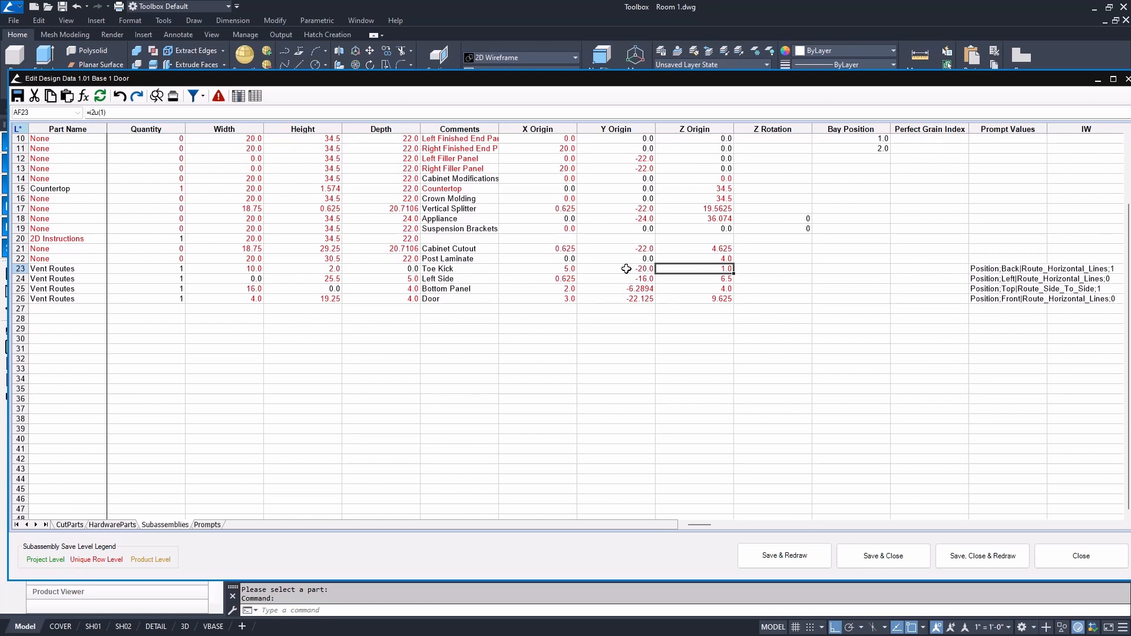
{"action": "left_click", "coordinate": [990, 270]}
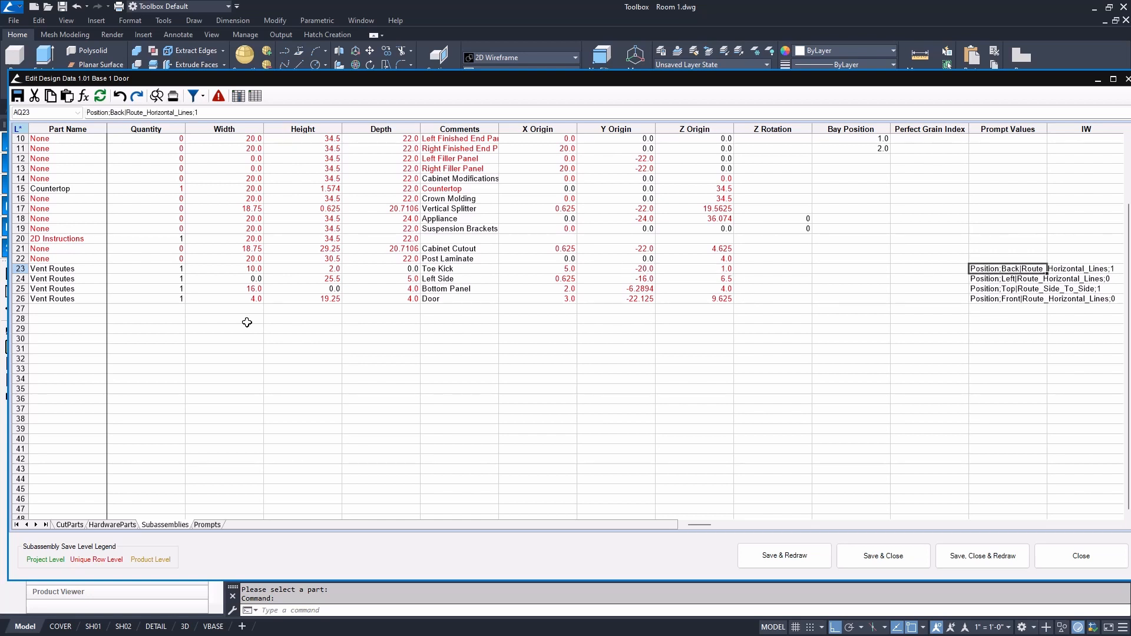
- Examine the Left Side vent route's width, height and depth, its prompt values, and its X, Y and Z origin formulas
{"action": "left_click_drag", "start_coordinate": [69, 280], "coordinate": [681, 289]}
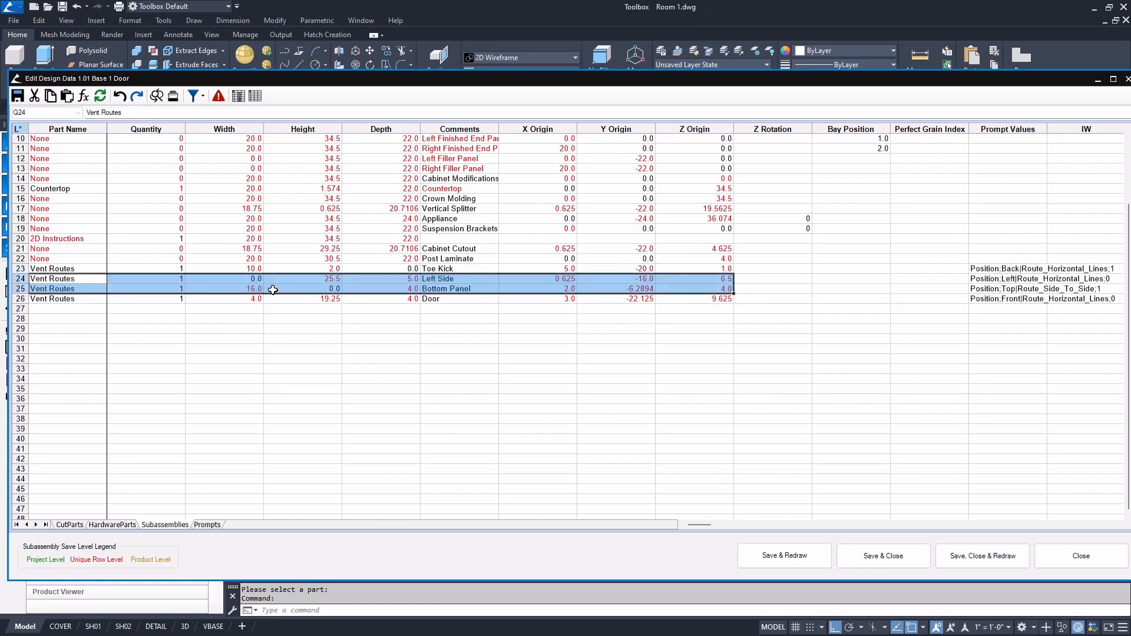
{"action": "left_click", "coordinate": [250, 278]}
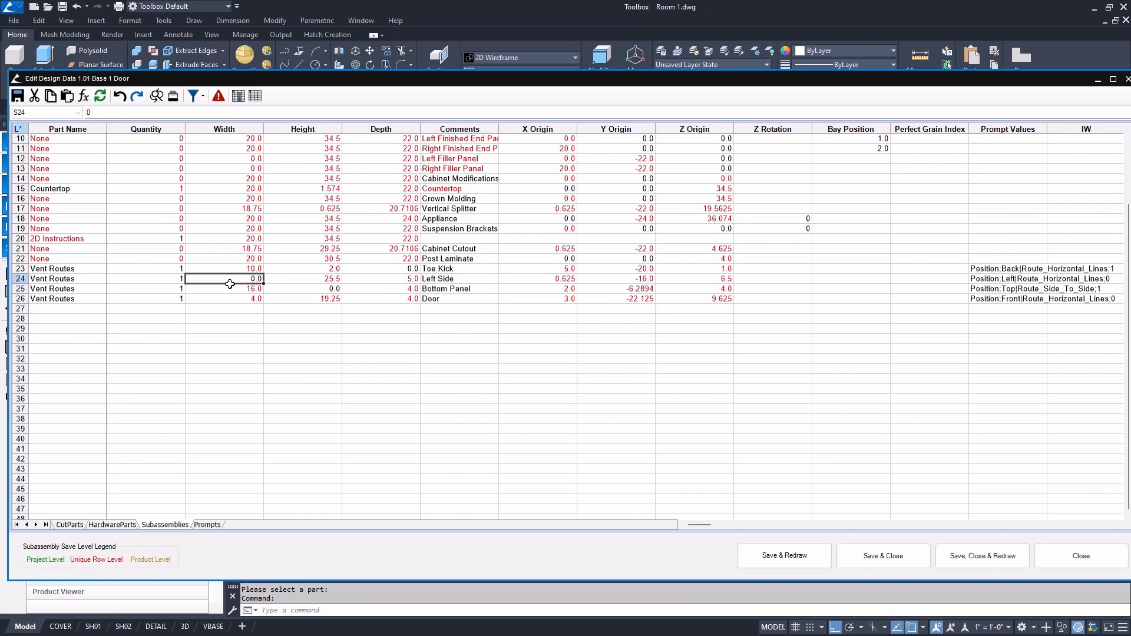
{"action": "left_click", "coordinate": [310, 280]}
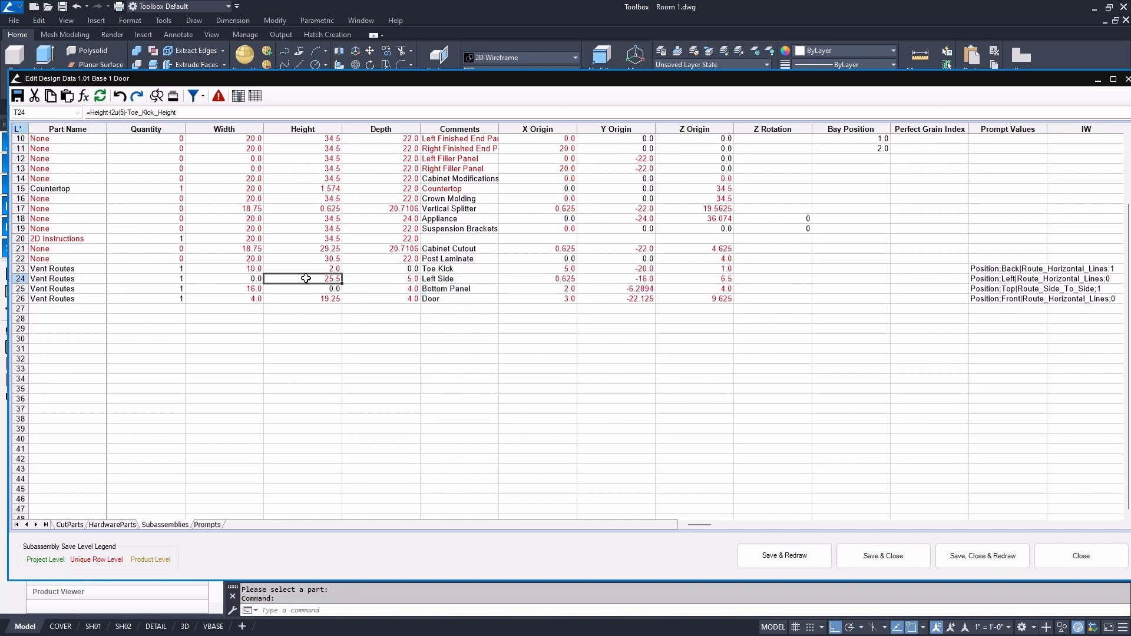
{"action": "left_click", "coordinate": [997, 280]}
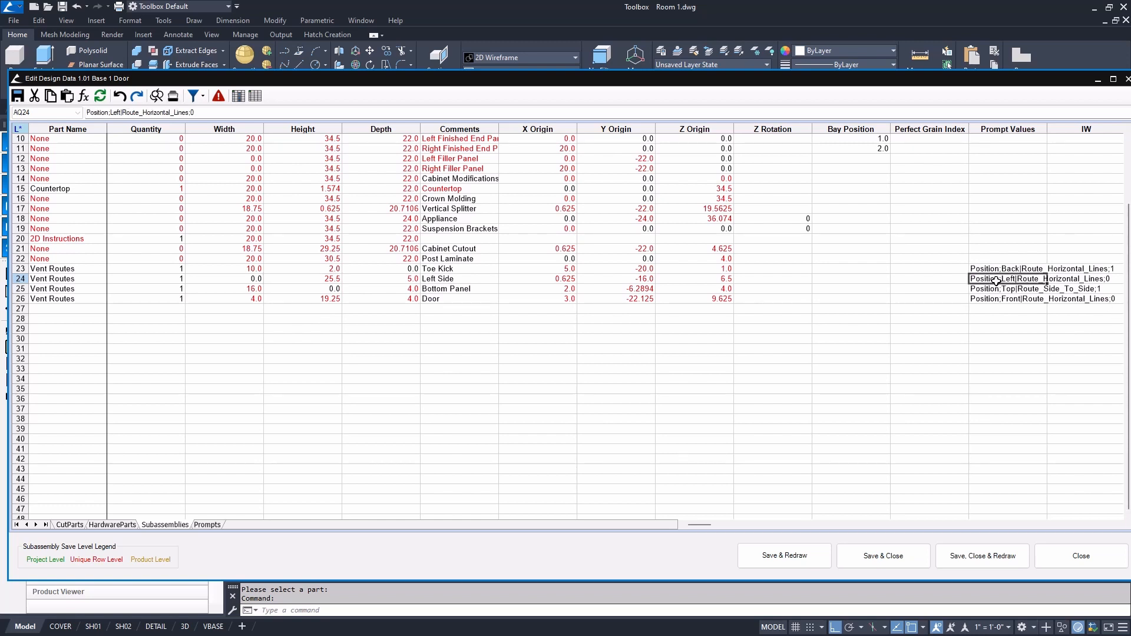
{"action": "left_click", "coordinate": [319, 277]}
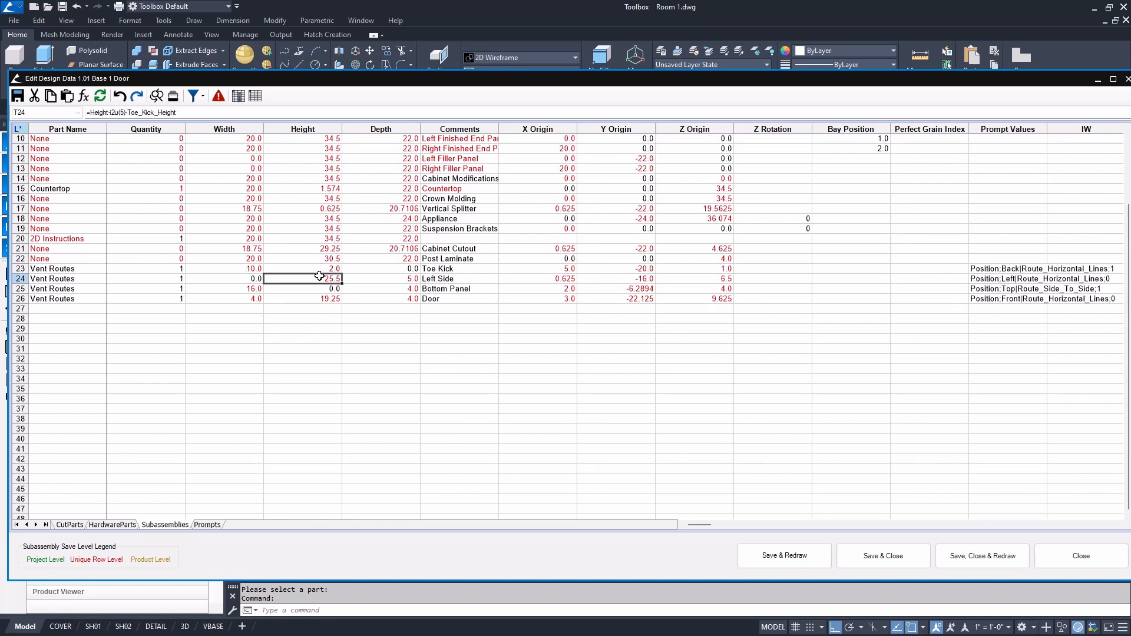
{"action": "left_click", "coordinate": [384, 284]}
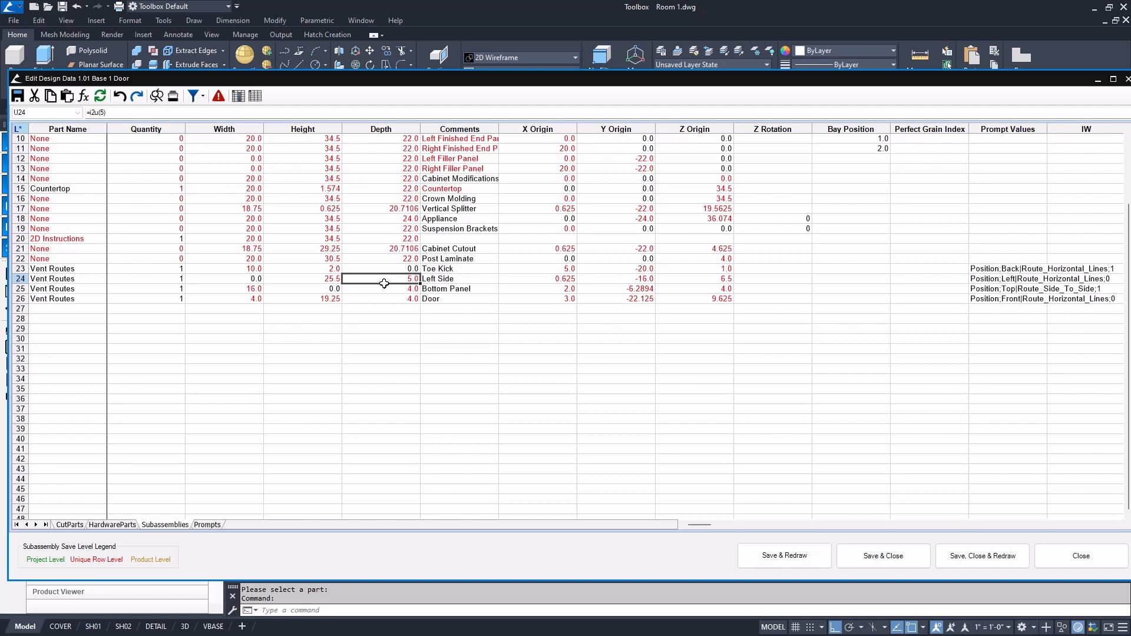
{"action": "left_click", "coordinate": [538, 278]}
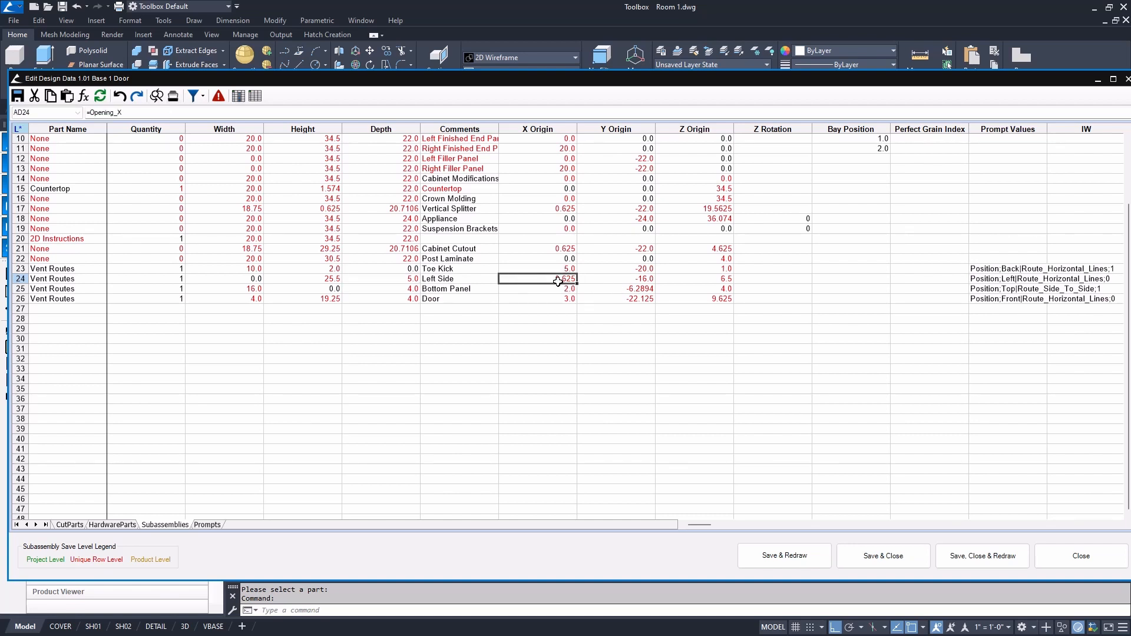
{"action": "left_click", "coordinate": [627, 276]}
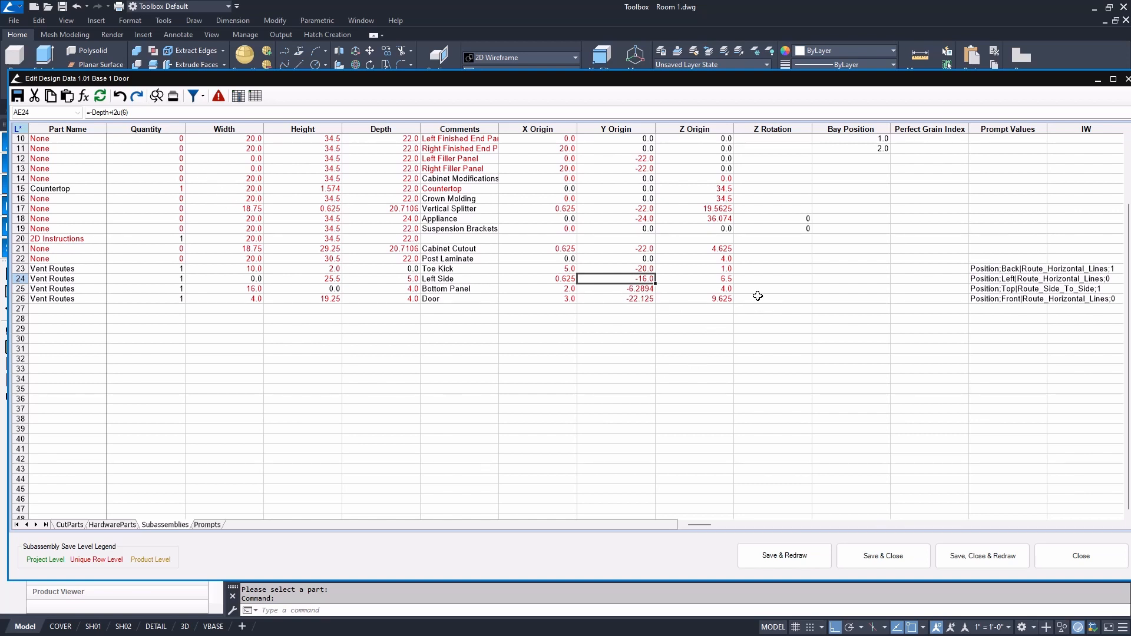
{"action": "left_click", "coordinate": [710, 279]}
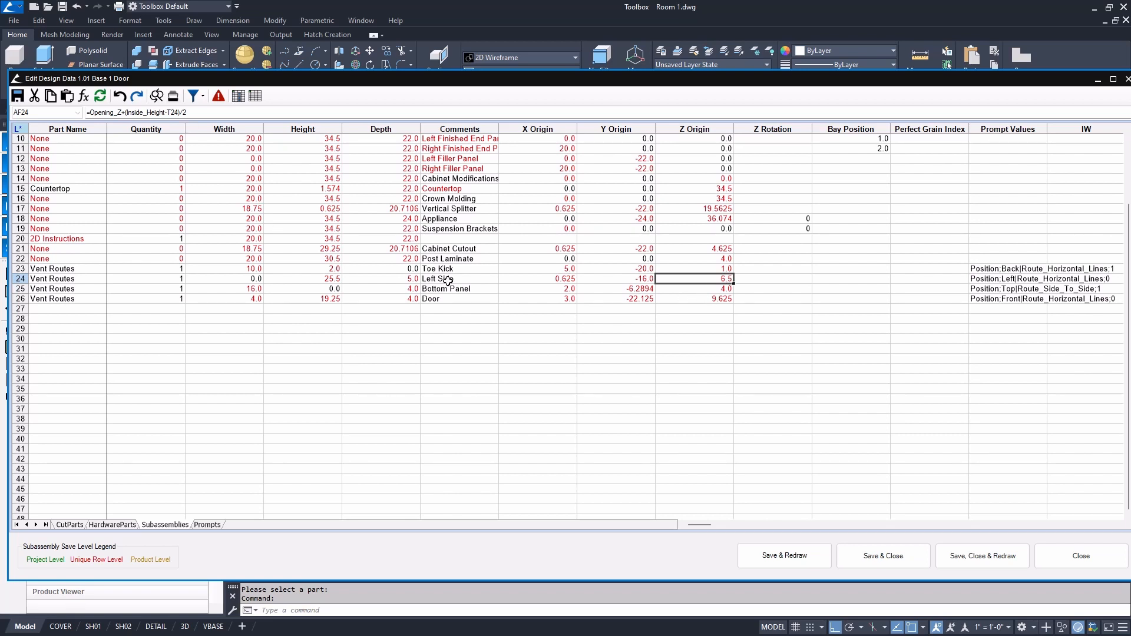
{"action": "left_click", "coordinate": [647, 282]}
{"action": "left_click", "coordinate": [713, 283]}
- Examine the Bottom Panel vent route's width, height and depth, its X, Y and Z origin formulas, and its prompt values
{"action": "left_click", "coordinate": [276, 288]}
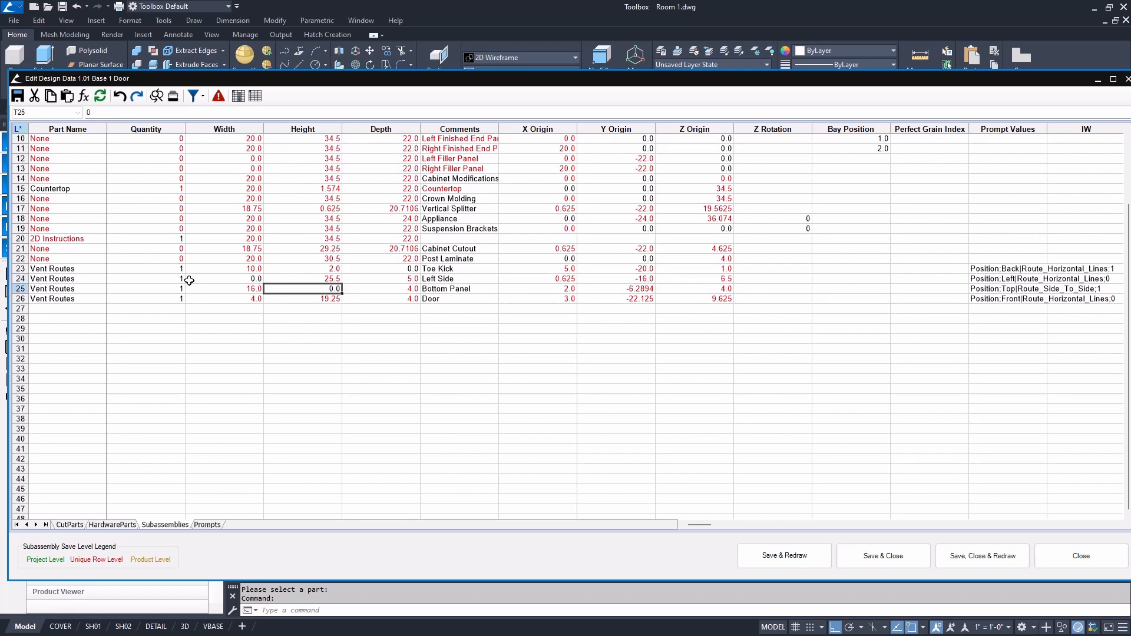
{"action": "left_click", "coordinate": [229, 287]}
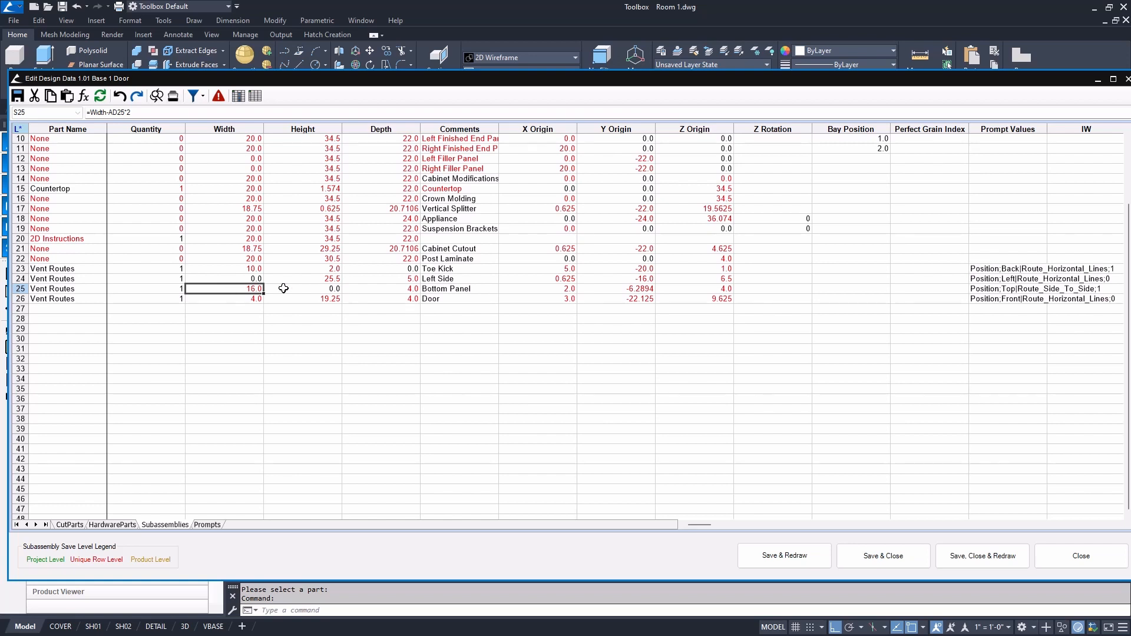
{"action": "left_click", "coordinate": [328, 287]}
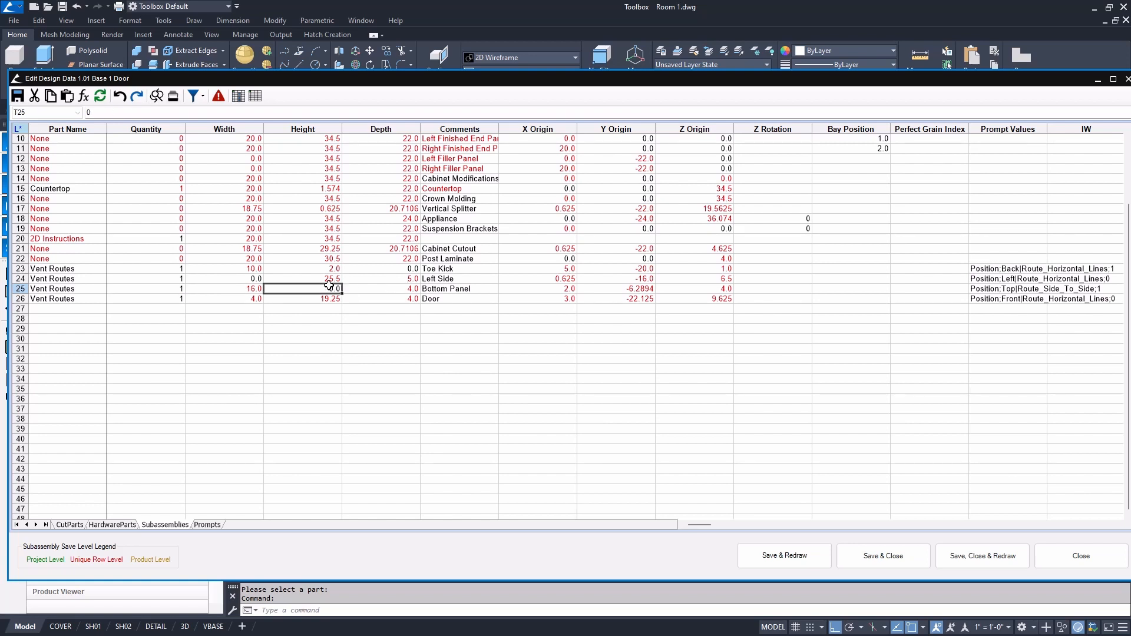
{"action": "left_click", "coordinate": [408, 289]}
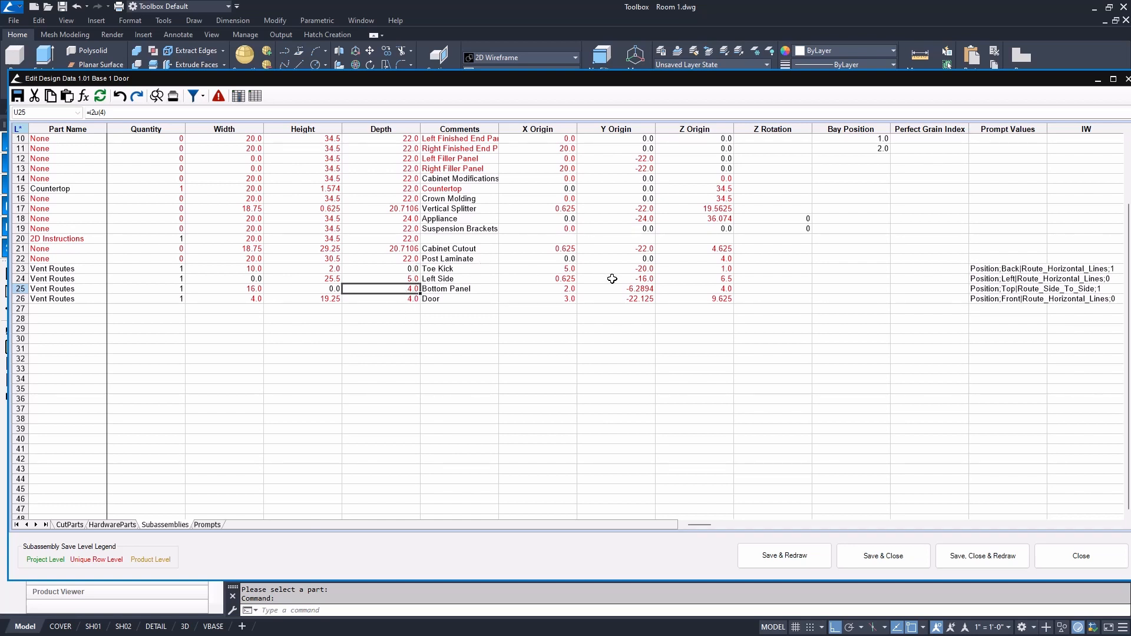
{"action": "left_click", "coordinate": [547, 289]}
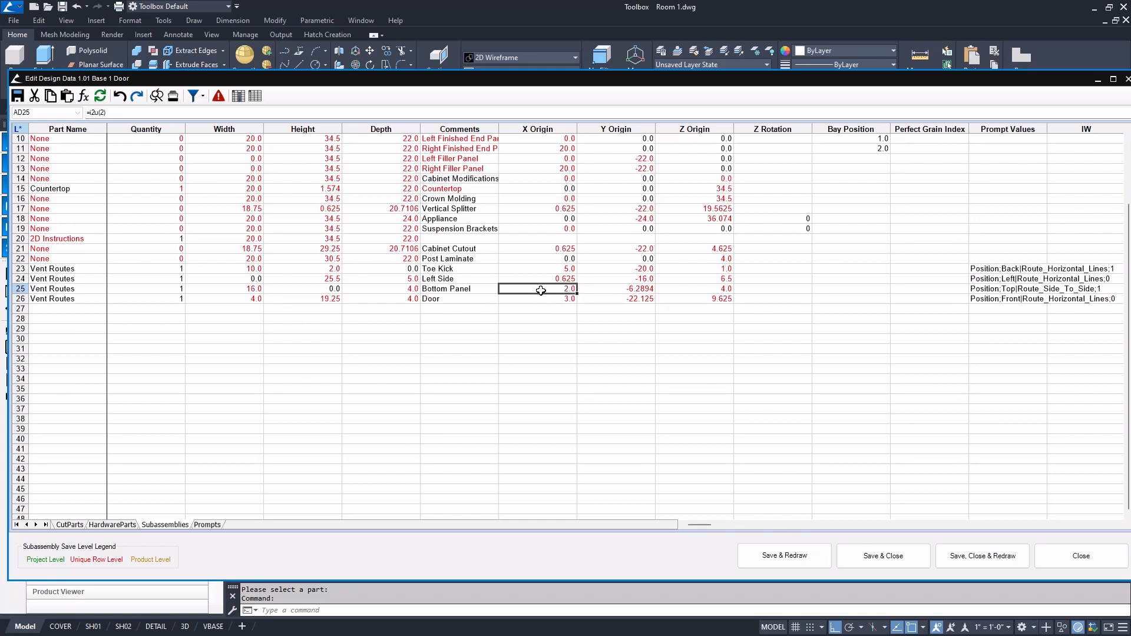
{"action": "left_click", "coordinate": [624, 288]}
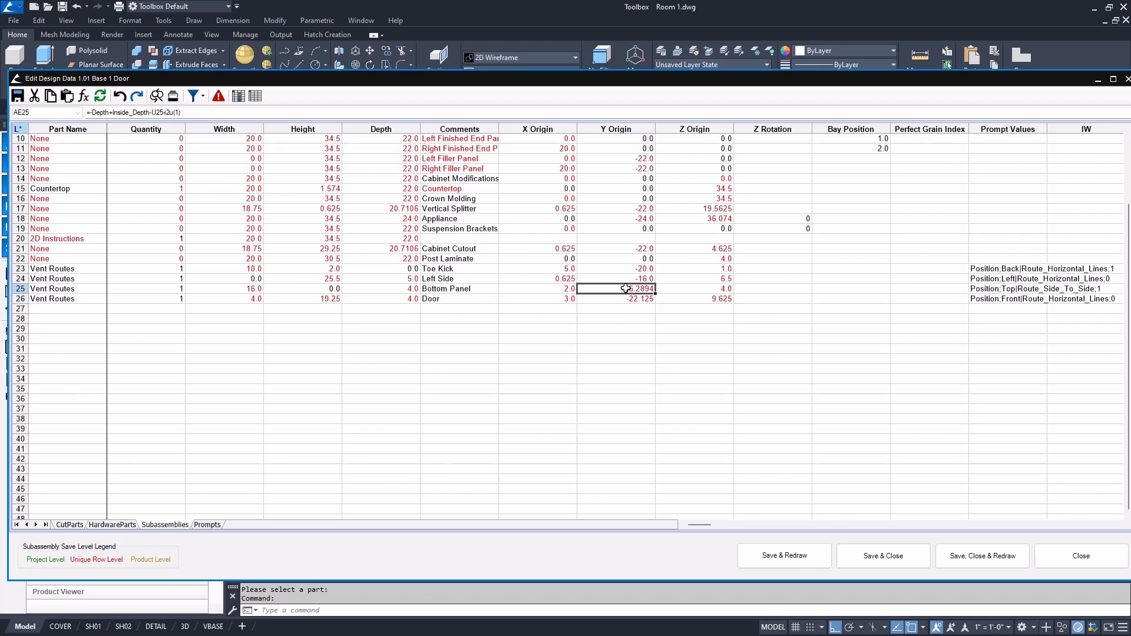
{"action": "left_click", "coordinate": [710, 291]}
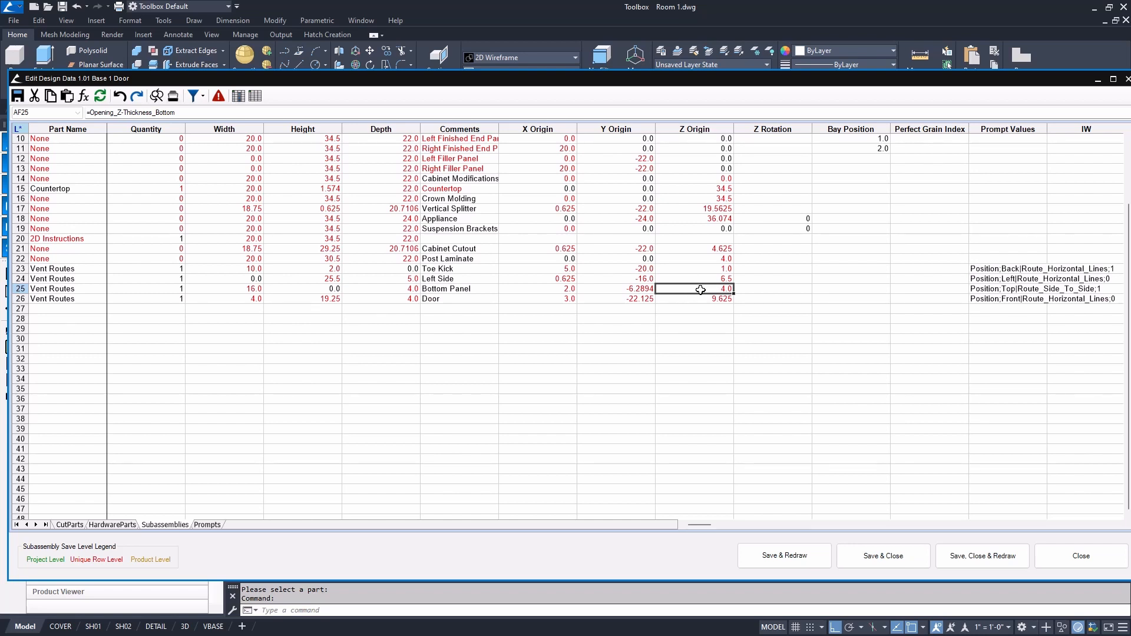
{"action": "left_click", "coordinate": [994, 290]}
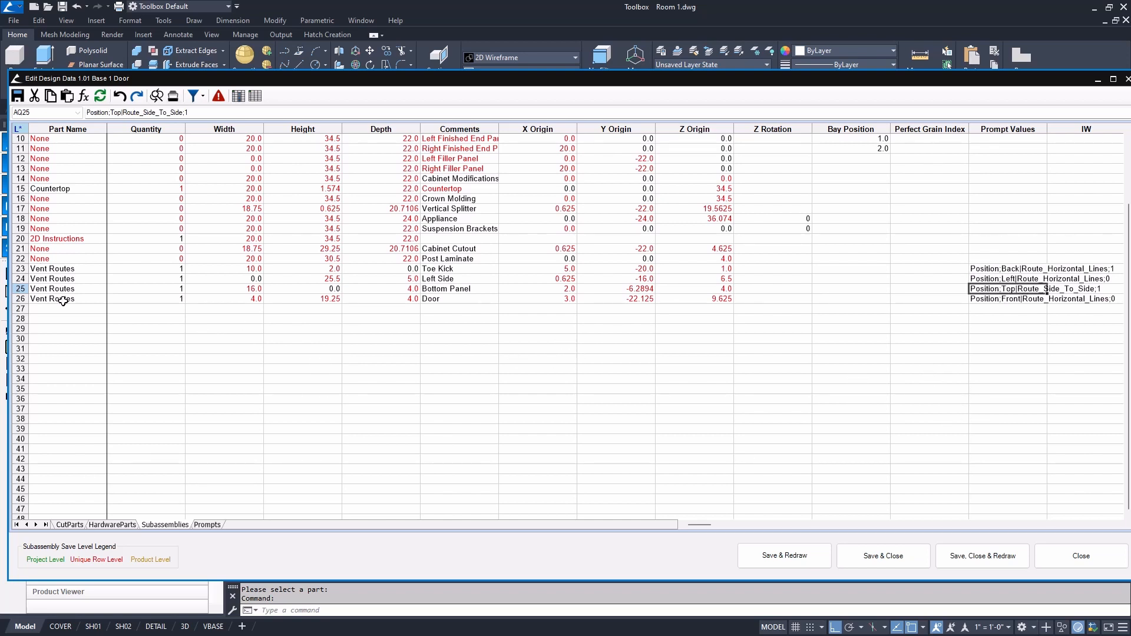
- Examine the Door vent route's row, checking its prompt values and its width and height formulas
{"action": "left_click_drag", "start_coordinate": [99, 298], "coordinate": [795, 314]}
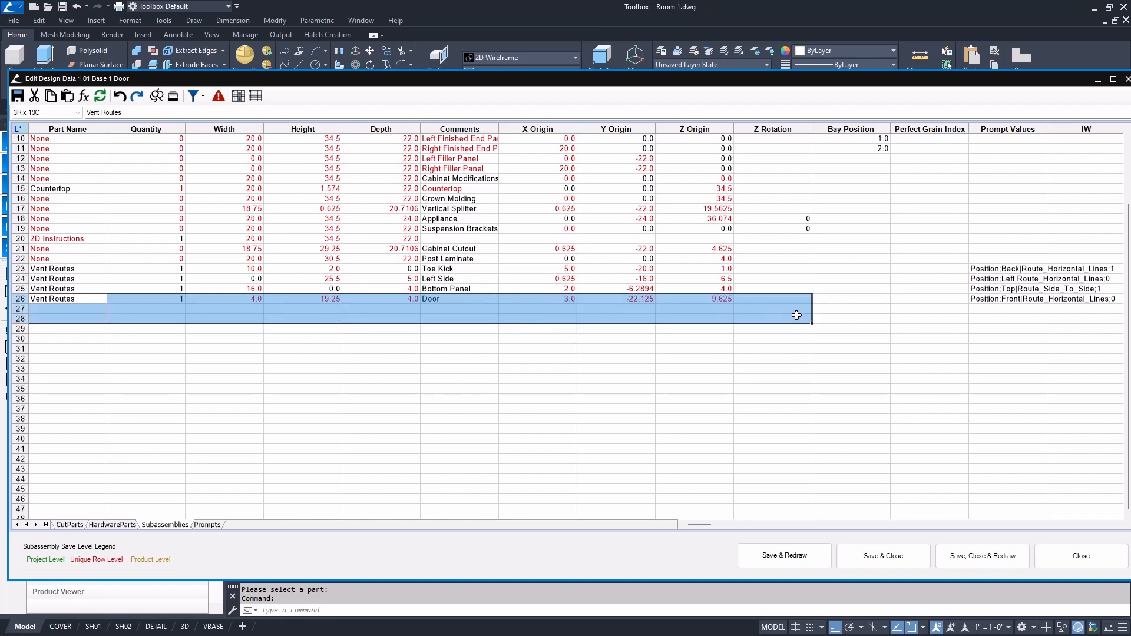
{"action": "left_click", "coordinate": [236, 299]}
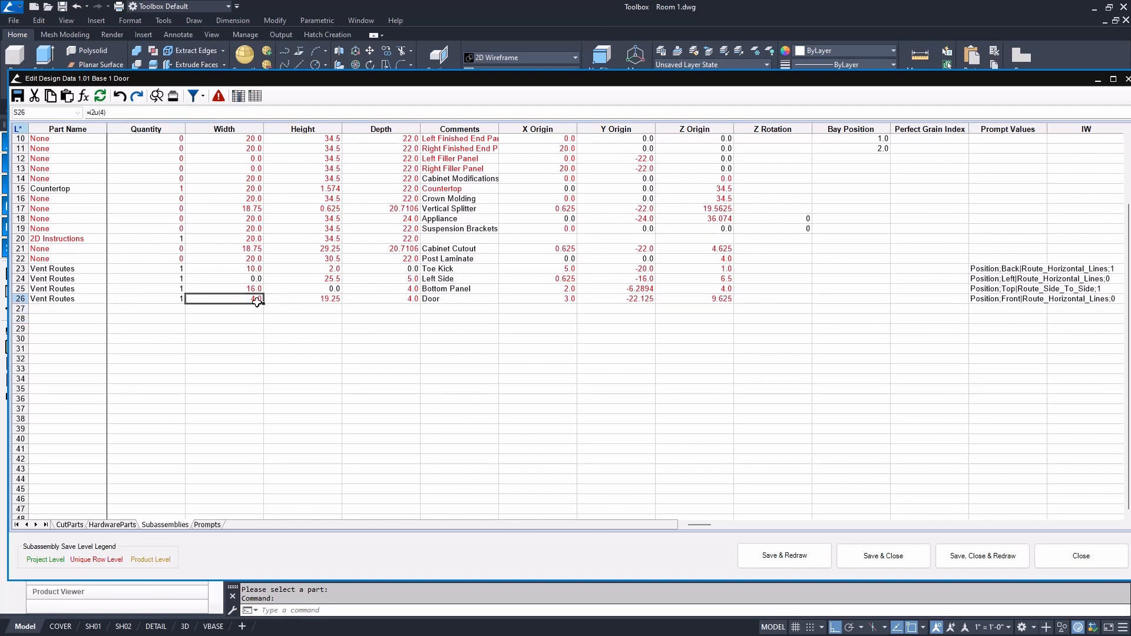
{"action": "left_click", "coordinate": [1013, 299]}
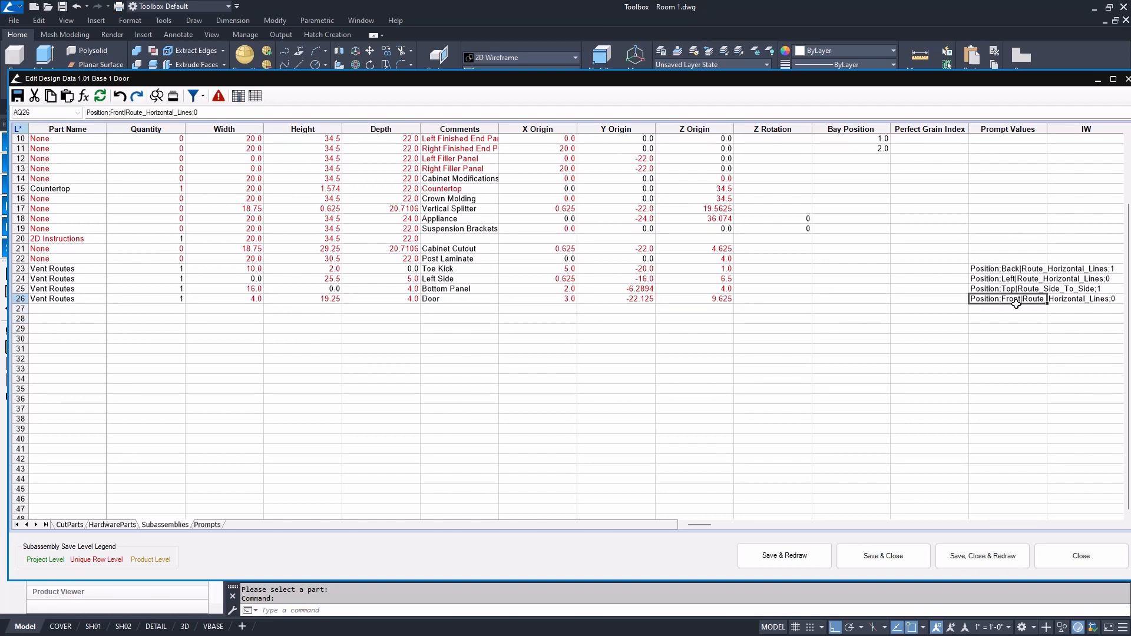
{"action": "left_click", "coordinate": [235, 299]}
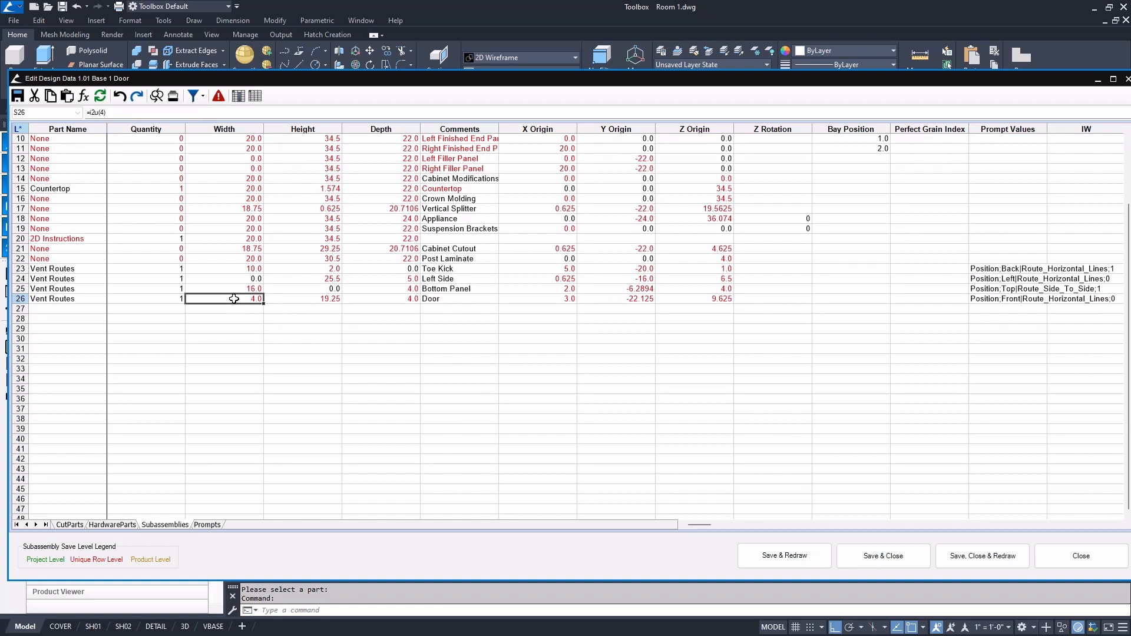
{"action": "left_click", "coordinate": [316, 300]}
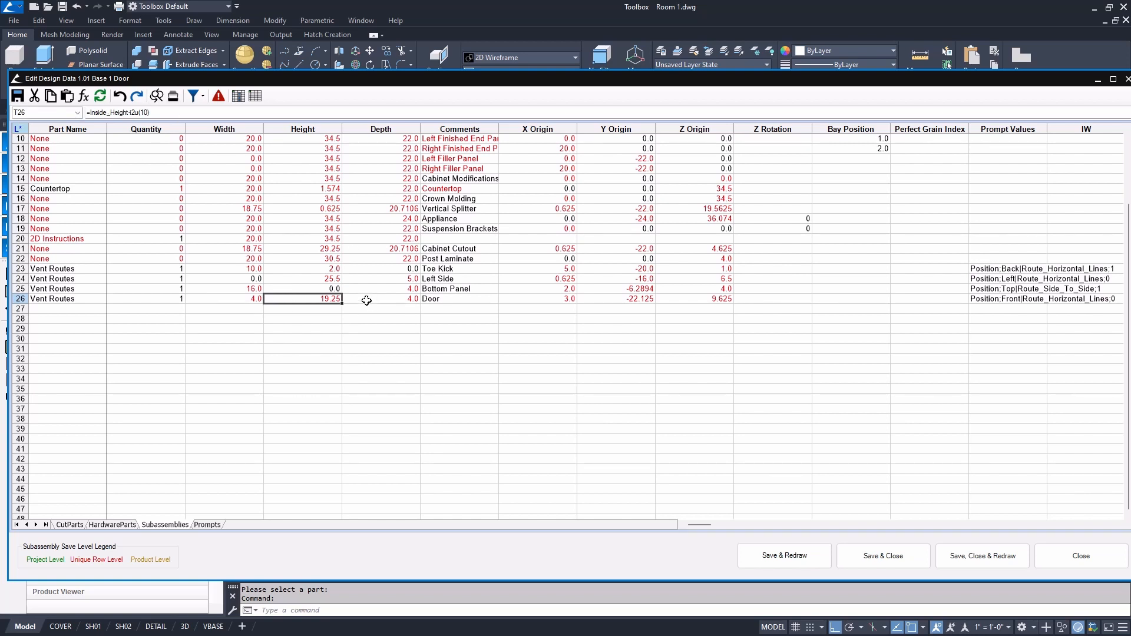
- Set the Door vent route's depth to 0
{"action": "left_click", "coordinate": [378, 326]}
{"action": "left_click", "coordinate": [380, 297]}
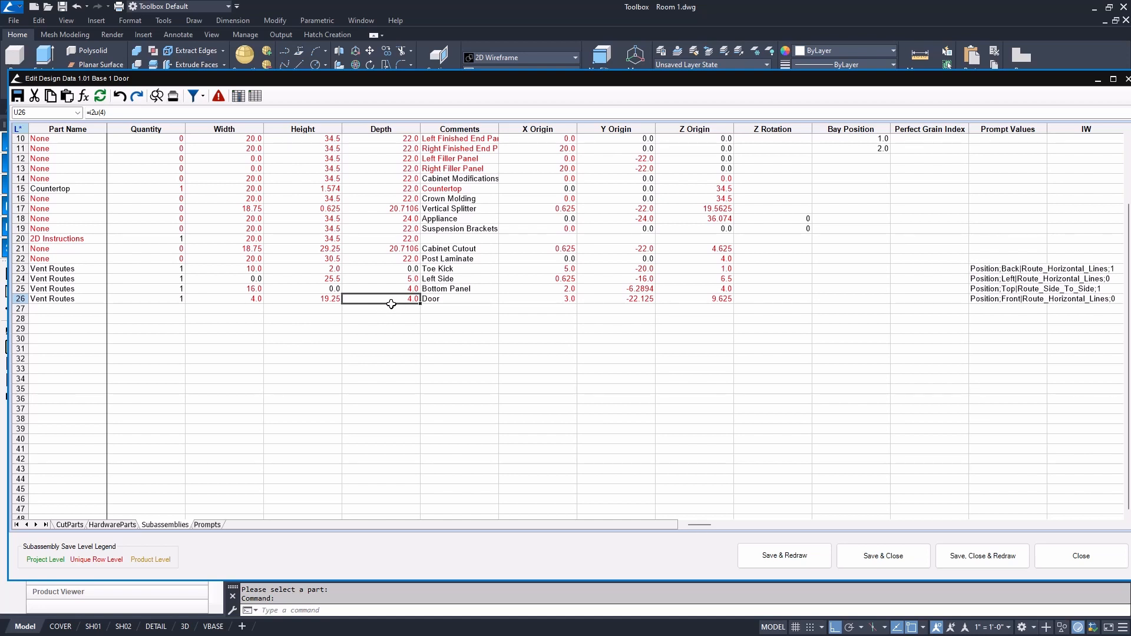
{"action": "type", "text": "0"}
{"action": "key", "text": "Return"}
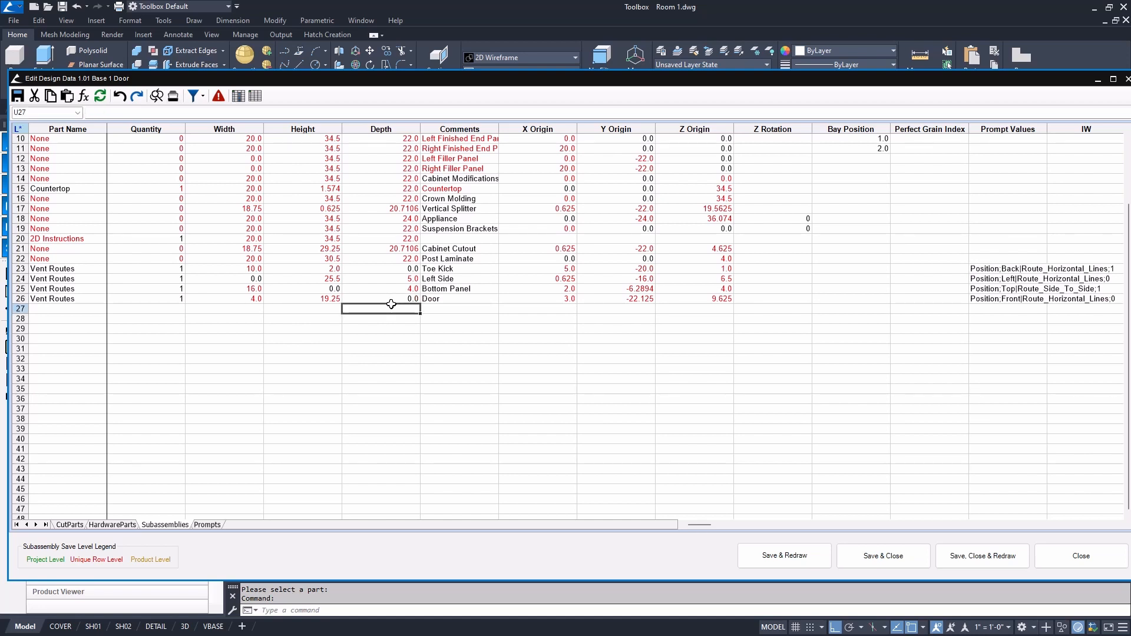
- Examine the Door vent route's X, Y and Z origin formulas
{"action": "left_click", "coordinate": [541, 300]}
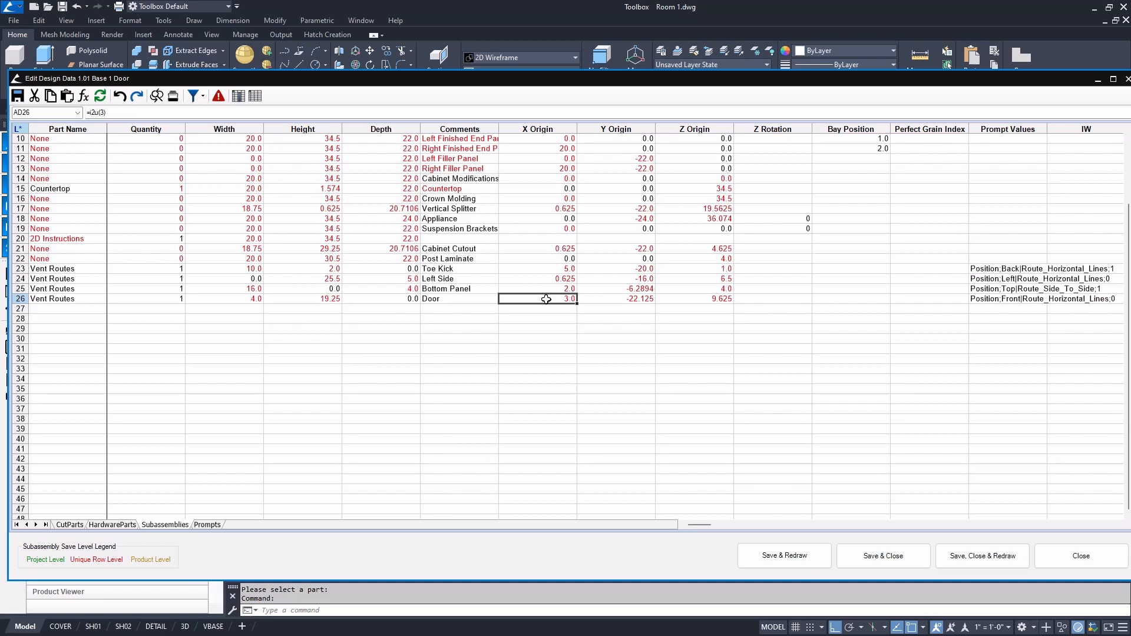
{"action": "left_click", "coordinate": [628, 302]}
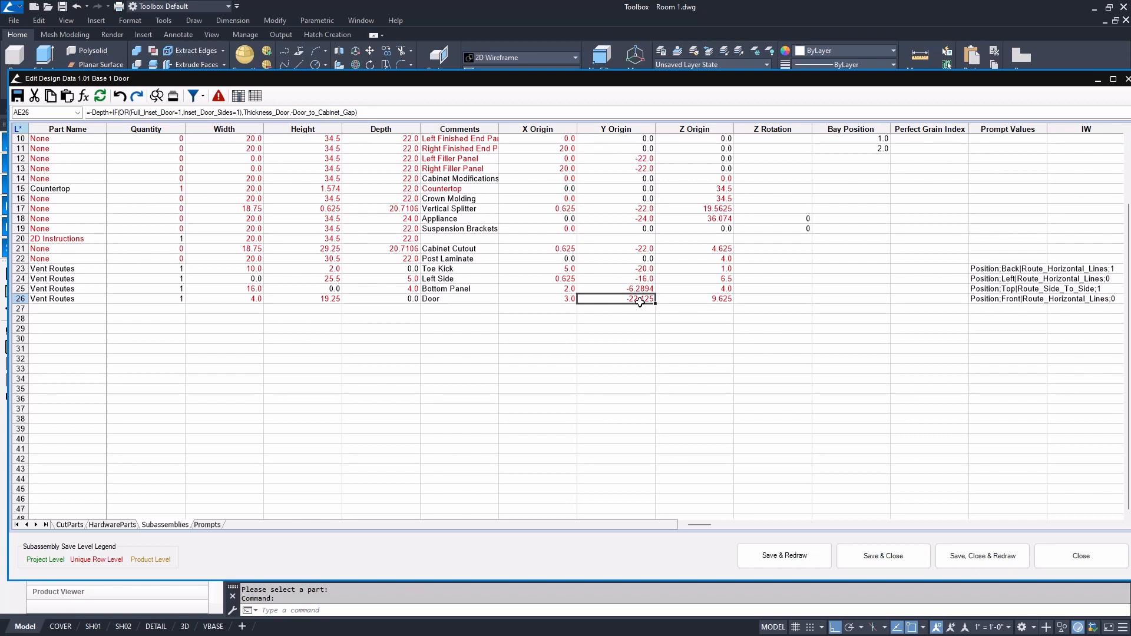
{"action": "left_click", "coordinate": [709, 300]}
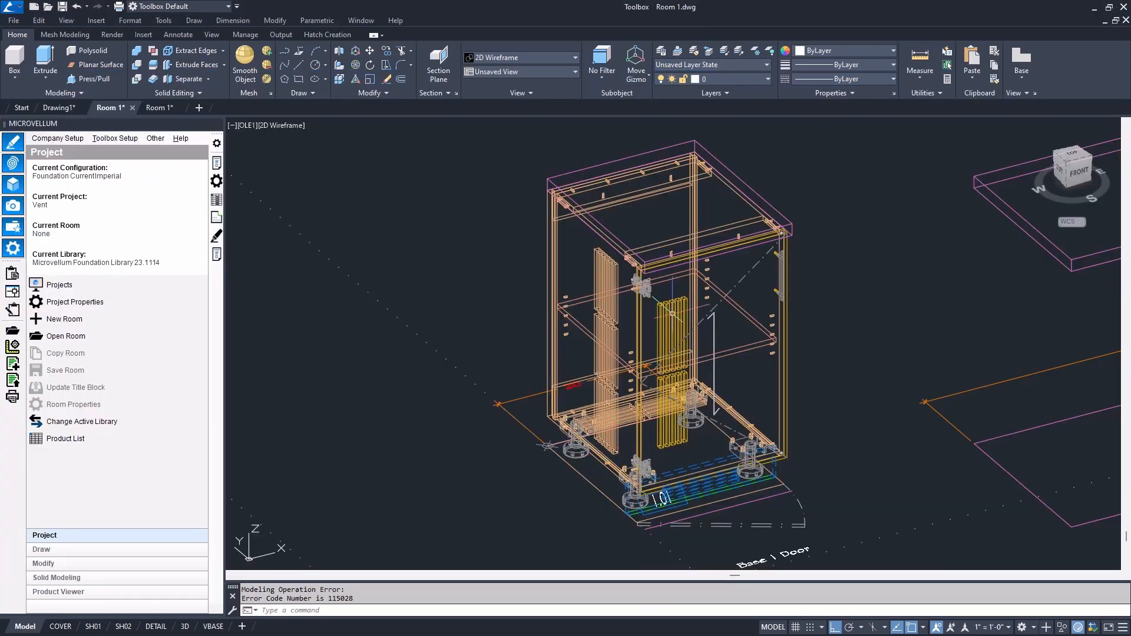
- Inspect the vent routes drawn on the cabinet, including the small cube marker at the lower corner of the left side's routes
{"action": "scroll", "coordinate": [597, 333], "scroll_direction": "up", "scroll_amount": 2}
{"action": "middle_click_drag", "start_coordinate": [597, 333], "coordinate": [668, 383], "text": "shift"}
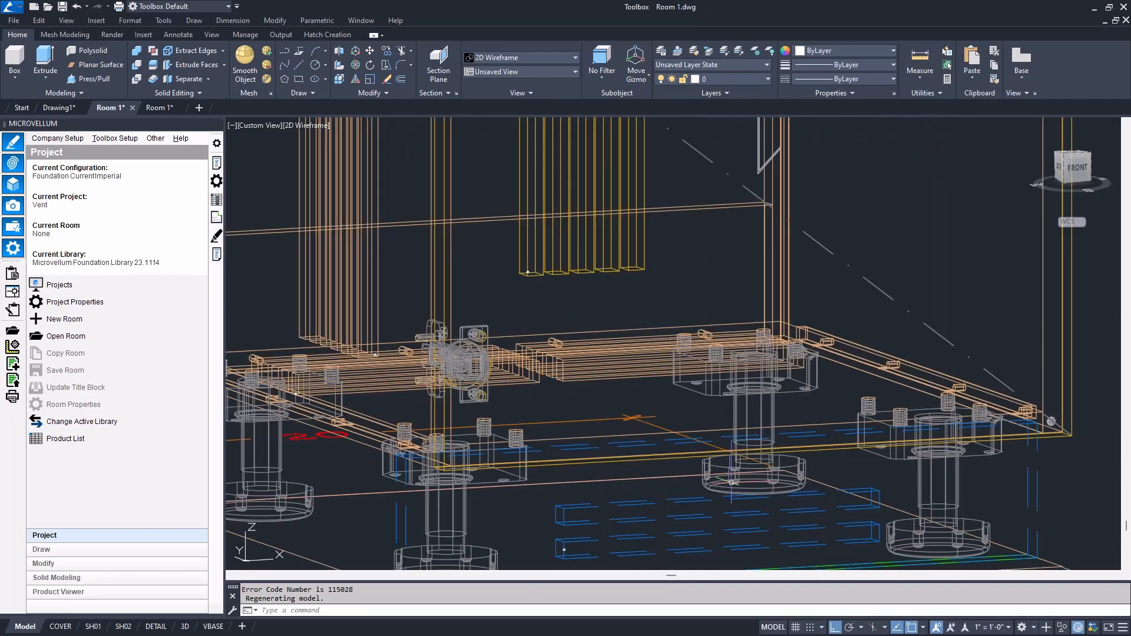
{"action": "scroll", "coordinate": [696, 501], "scroll_direction": "down", "scroll_amount": 5}
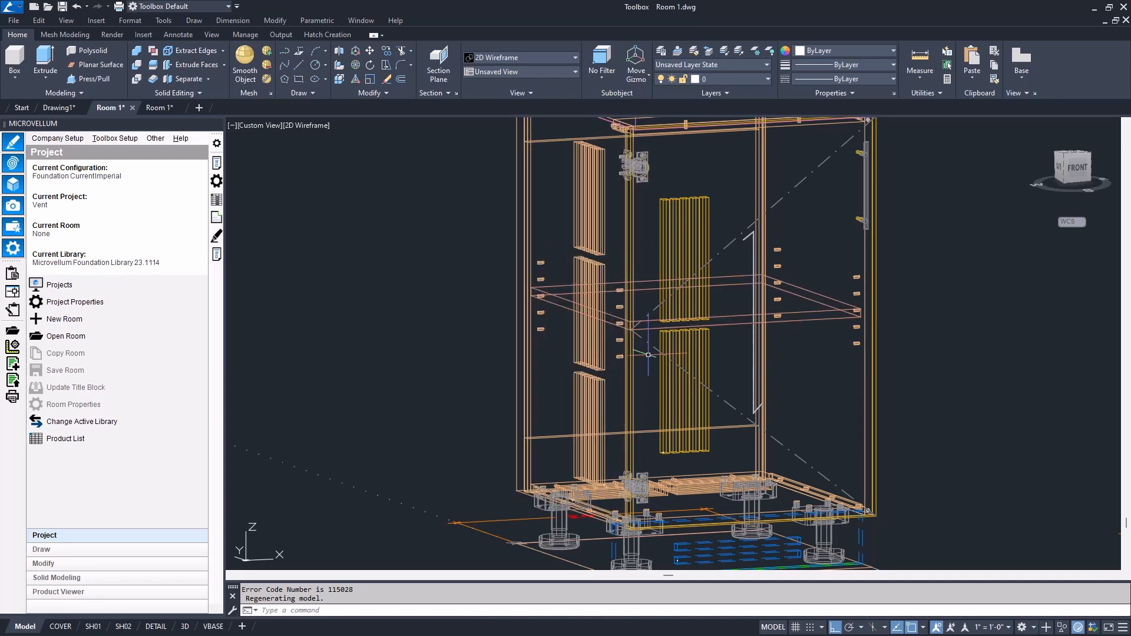
{"action": "middle_click_drag", "start_coordinate": [687, 417], "coordinate": [672, 277]}
{"action": "scroll", "coordinate": [679, 365], "scroll_direction": "up", "scroll_amount": 3}
{"action": "scroll", "coordinate": [679, 366], "scroll_direction": "down", "scroll_amount": 2}
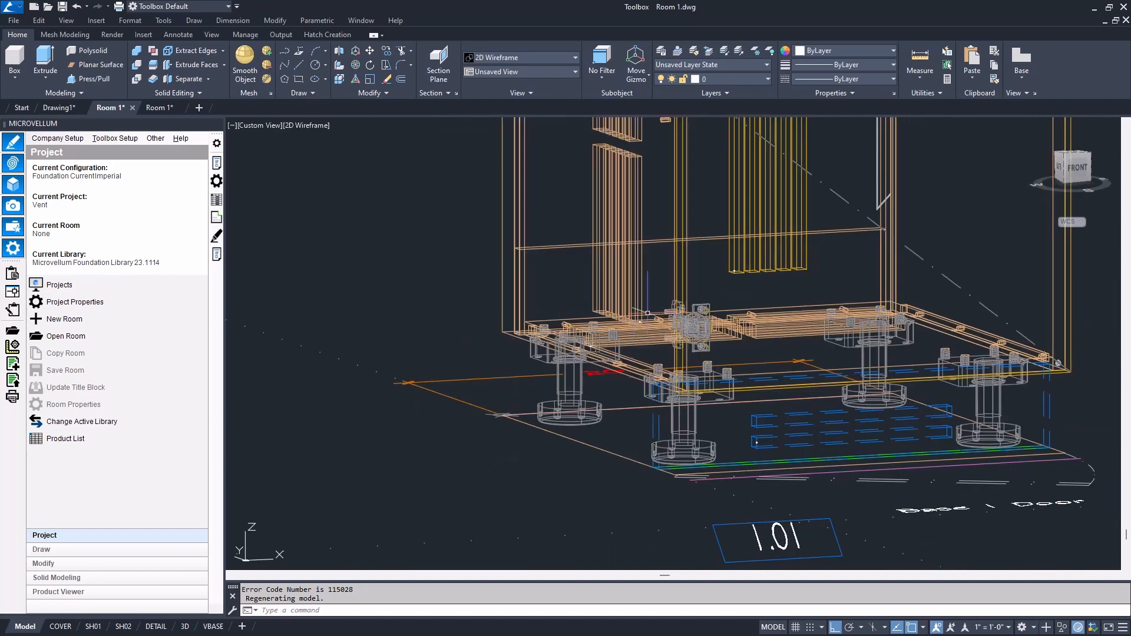
{"action": "scroll", "coordinate": [679, 365], "scroll_direction": "up", "scroll_amount": 2}
{"action": "scroll", "coordinate": [680, 365], "scroll_direction": "up", "scroll_amount": 6}
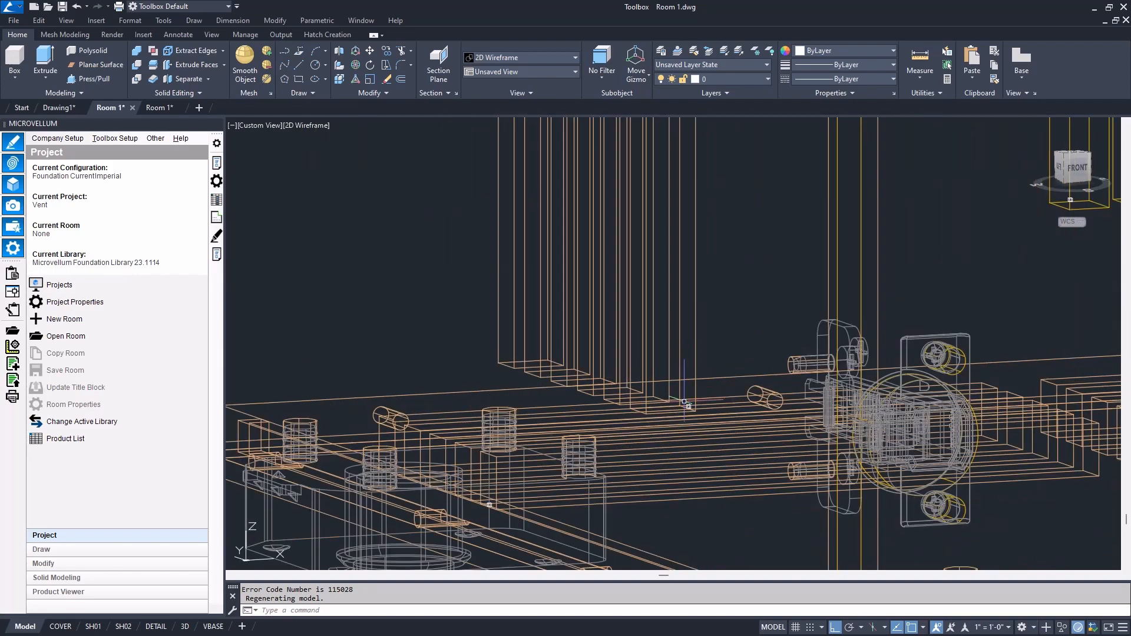
{"action": "scroll", "coordinate": [701, 395], "scroll_direction": "down", "scroll_amount": 5}
{"action": "scroll", "coordinate": [667, 377], "scroll_direction": "up", "scroll_amount": 2}
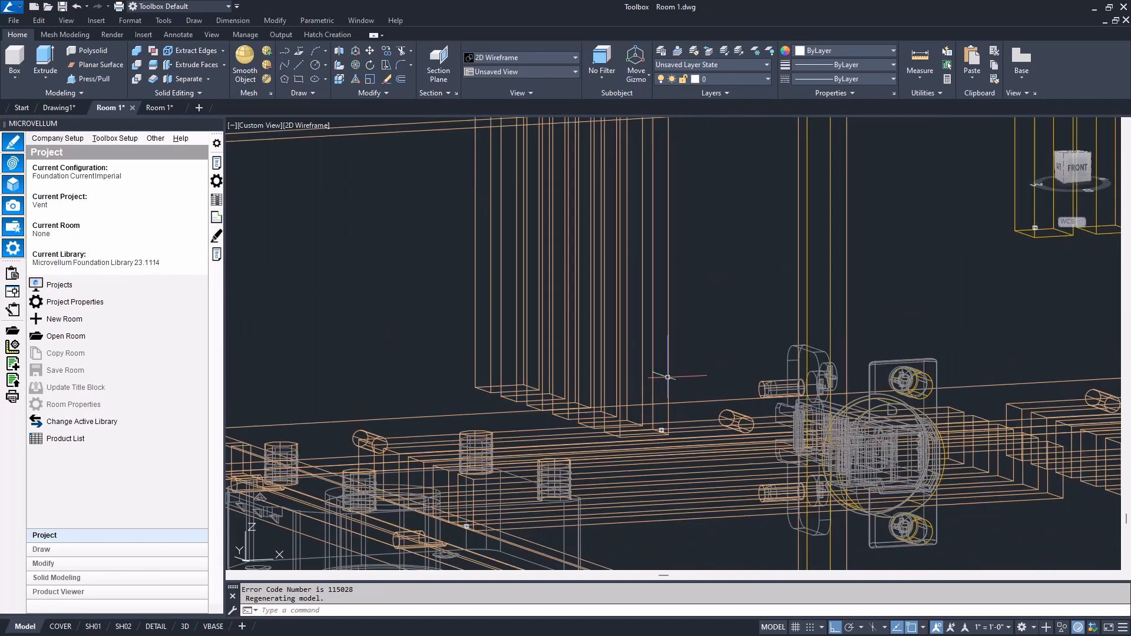
{"action": "scroll", "coordinate": [654, 427], "scroll_direction": "up", "scroll_amount": 3}
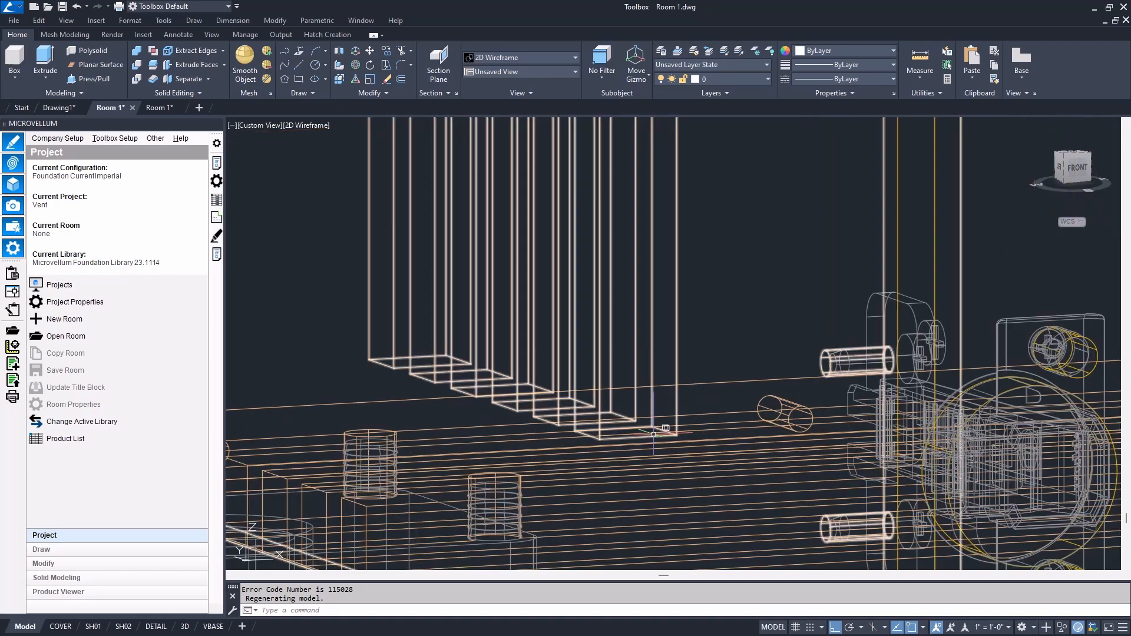
{"action": "scroll", "coordinate": [654, 427], "scroll_direction": "down", "scroll_amount": 3}
{"action": "scroll", "coordinate": [659, 425], "scroll_direction": "up", "scroll_amount": 3}
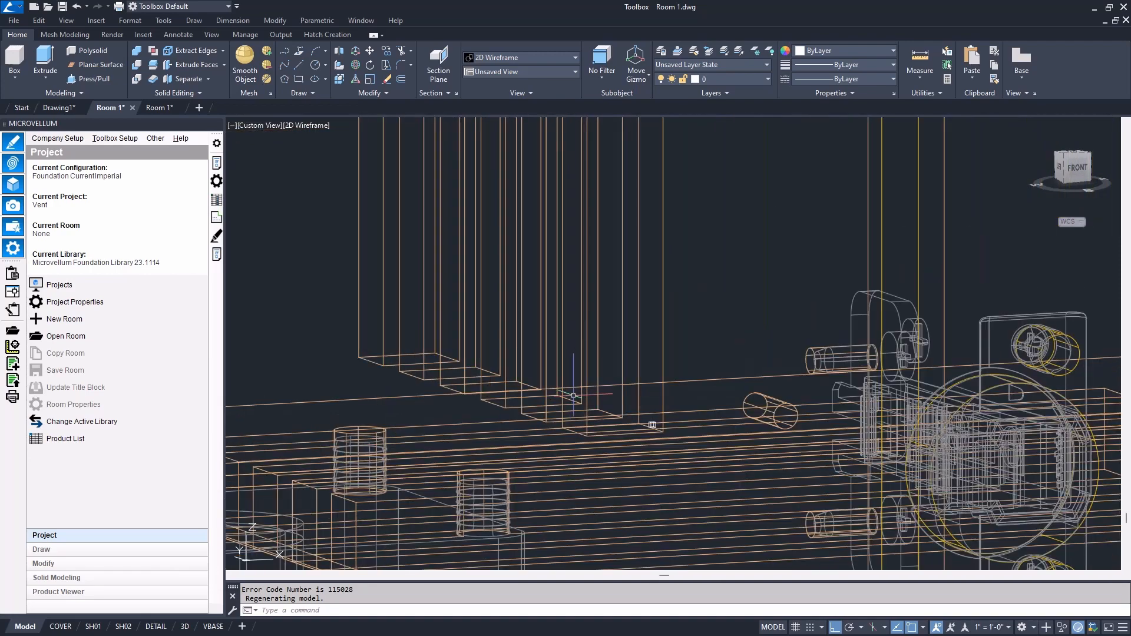
- Open the subassembly prompts for the left side's vent routes and set Route Min Spacing to 1
{"action": "scroll", "coordinate": [670, 423], "scroll_direction": "up", "scroll_amount": 5}
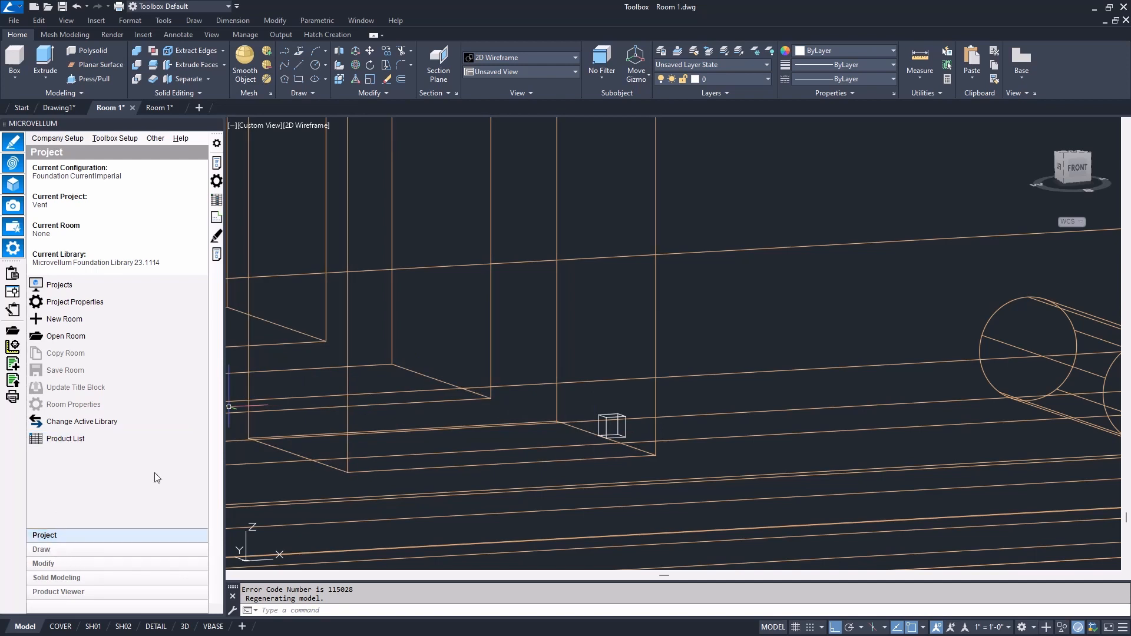
{"action": "left_click", "coordinate": [217, 254]}
{"action": "left_click", "coordinate": [618, 414]}
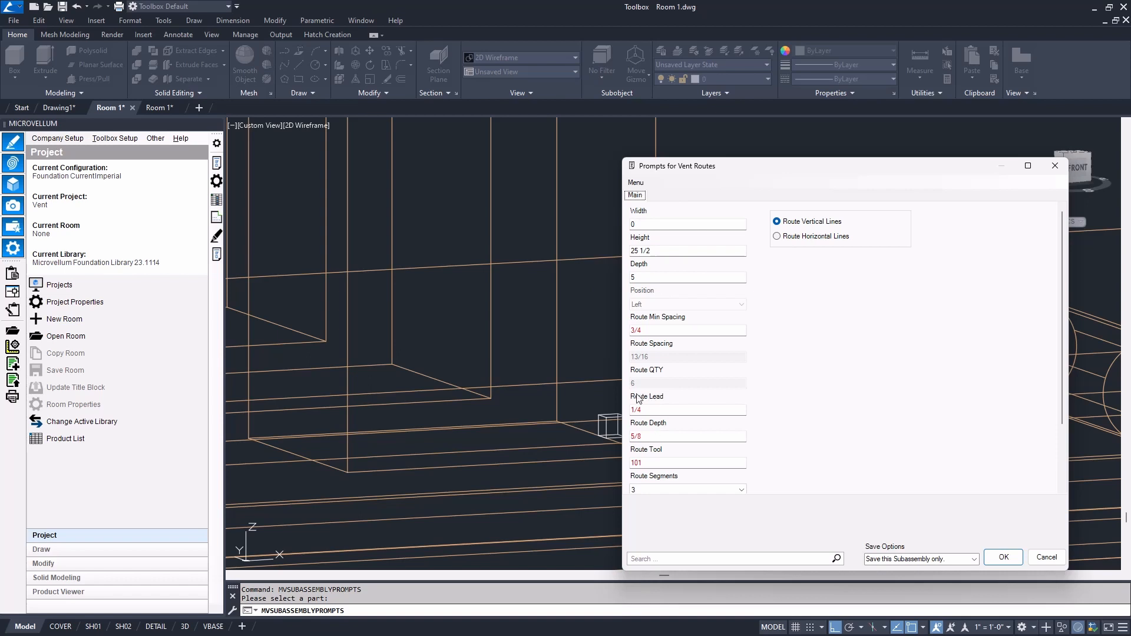
{"action": "left_click", "coordinate": [656, 332]}
{"action": "type", "text": "1"}
- Set the left side vent's Route Segments to 2 and its Route Length Gap to 2
{"action": "scroll", "coordinate": [731, 492], "scroll_direction": "down", "scroll_amount": 1}
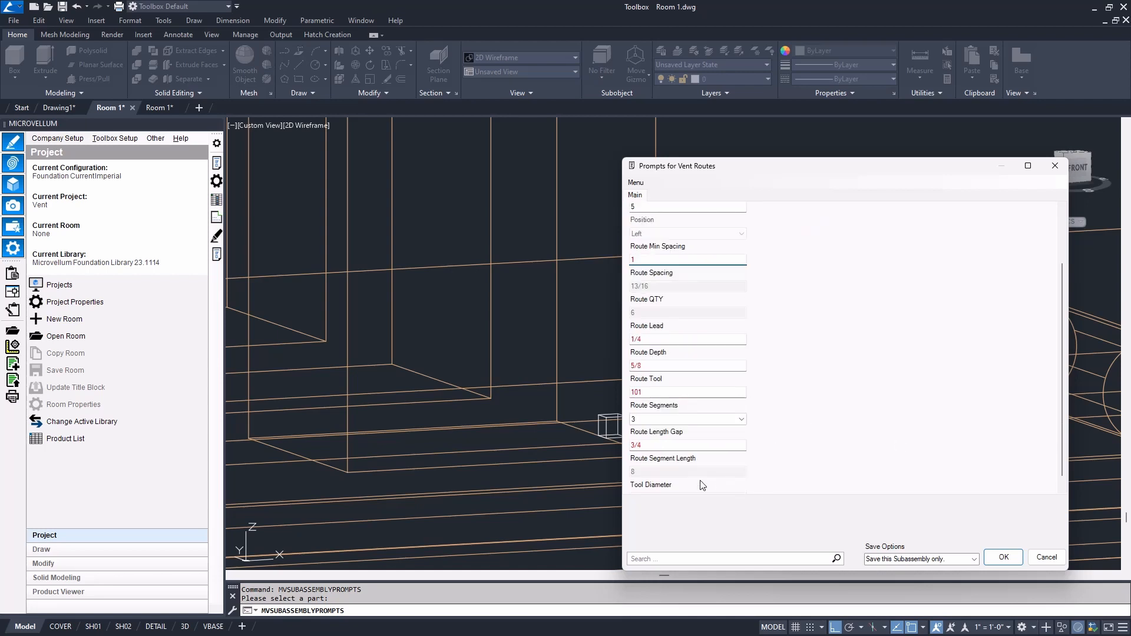
{"action": "left_click", "coordinate": [740, 419]}
{"action": "left_click", "coordinate": [663, 446]}
{"action": "left_click", "coordinate": [641, 446]}
{"action": "type", "text": "2"}
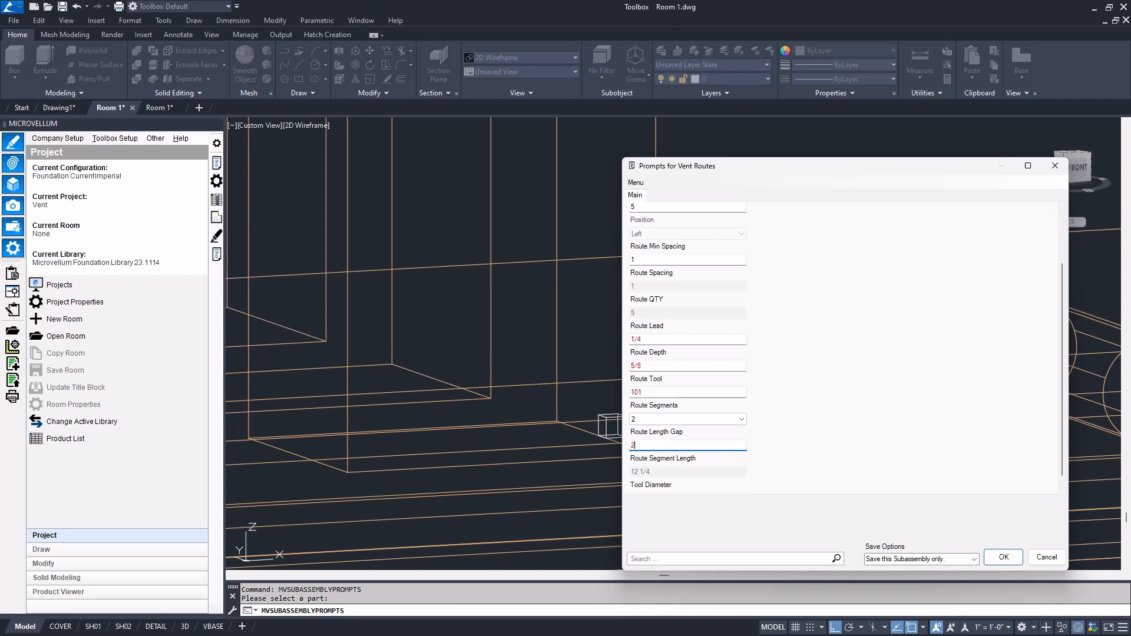
- Review the remaining Vent Routes prompts, including Route Tool and Tool Diameter, and save the changes for this subassembly only
{"action": "scroll", "coordinate": [1060, 327], "scroll_direction": "down", "scroll_amount": 1}
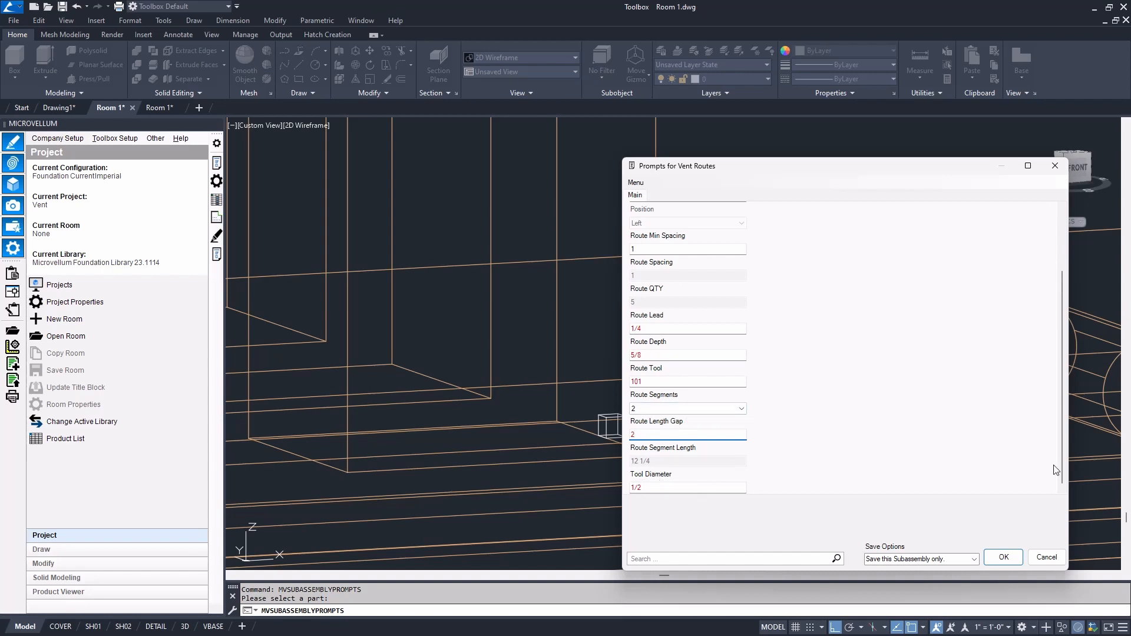
{"action": "left_click_drag", "start_coordinate": [1066, 464], "coordinate": [1066, 431]}
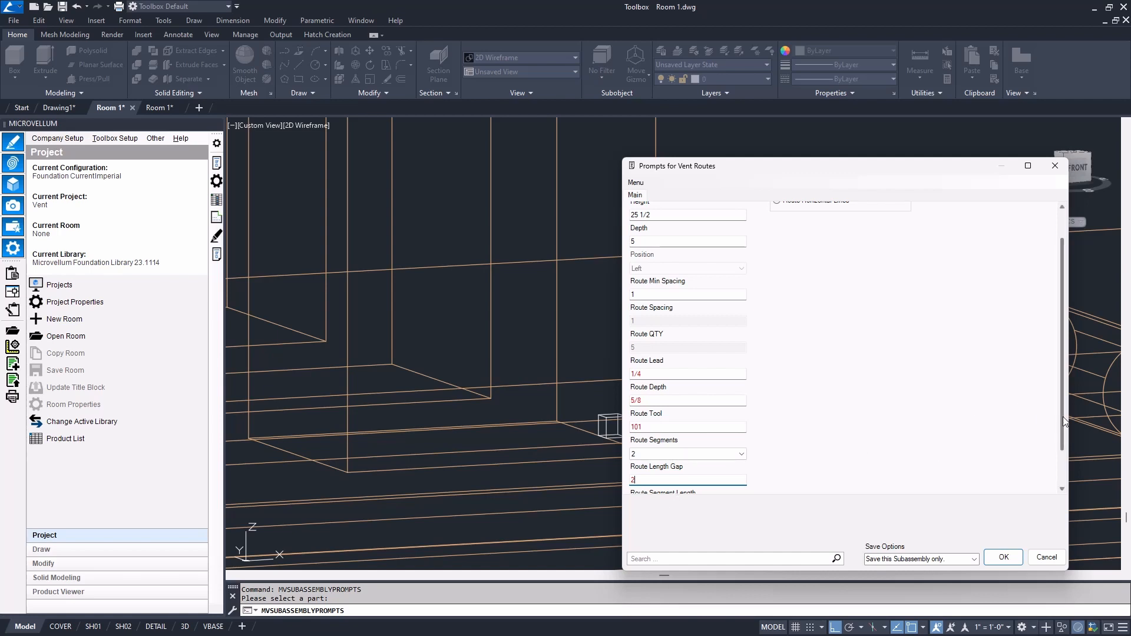
{"action": "scroll", "coordinate": [972, 422], "scroll_direction": "down", "scroll_amount": 1}
{"action": "scroll", "coordinate": [914, 415], "scroll_direction": "up", "scroll_amount": 5}
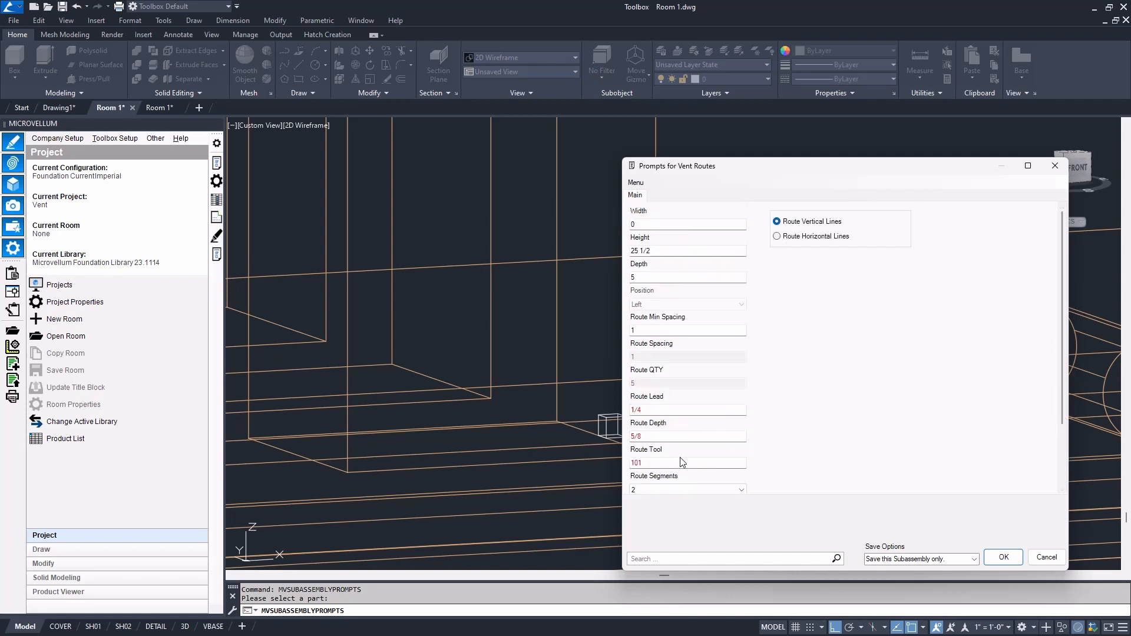
{"action": "double_click", "coordinate": [665, 462]}
{"action": "left_click", "coordinate": [1005, 558]}
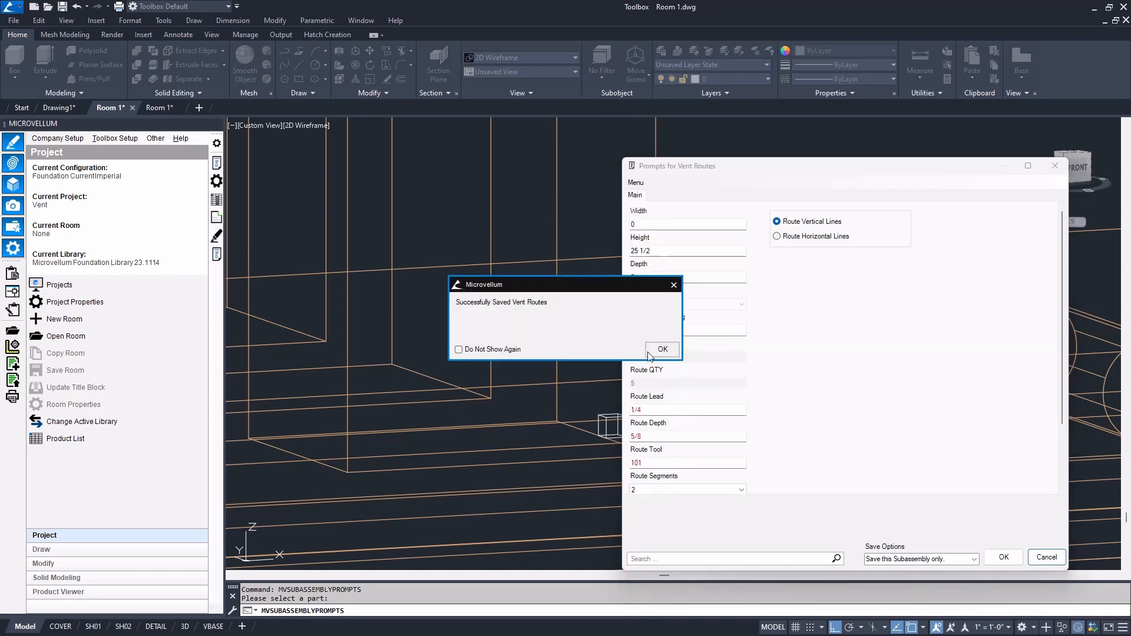
{"action": "left_click", "coordinate": [650, 349]}
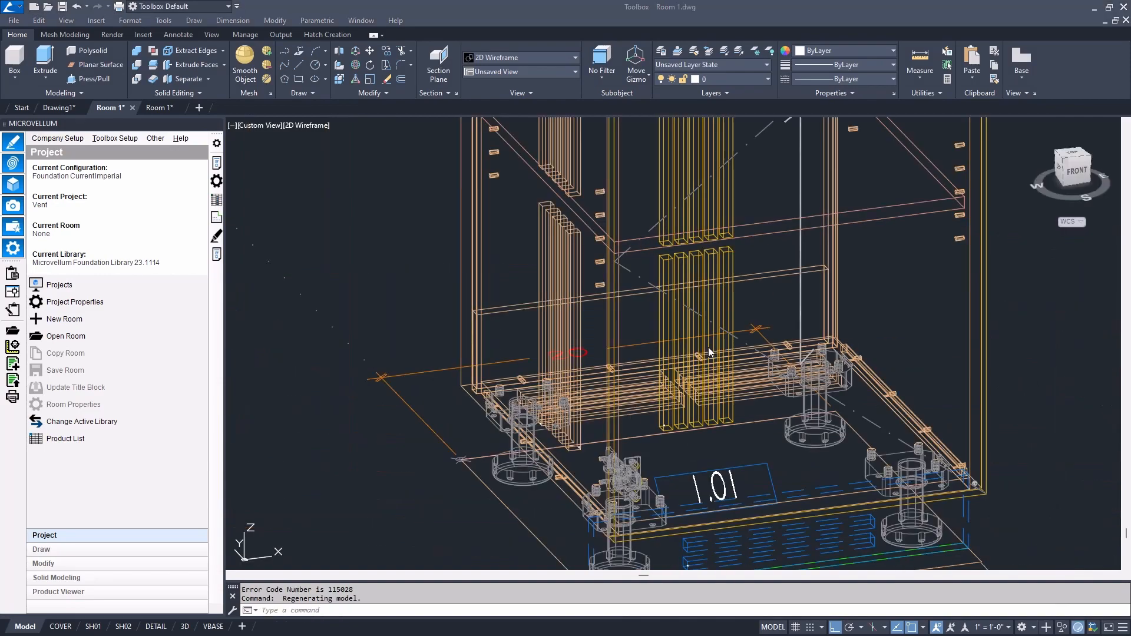
- Inspect the redrawn vent routes on the Base 1 Door cabinet, including the toe kick, and bring the 1.02 countertop into view
{"action": "scroll", "coordinate": [648, 330], "scroll_direction": "down", "scroll_amount": 5}
{"action": "middle_click_drag", "start_coordinate": [648, 330], "coordinate": [602, 408], "text": "shift"}
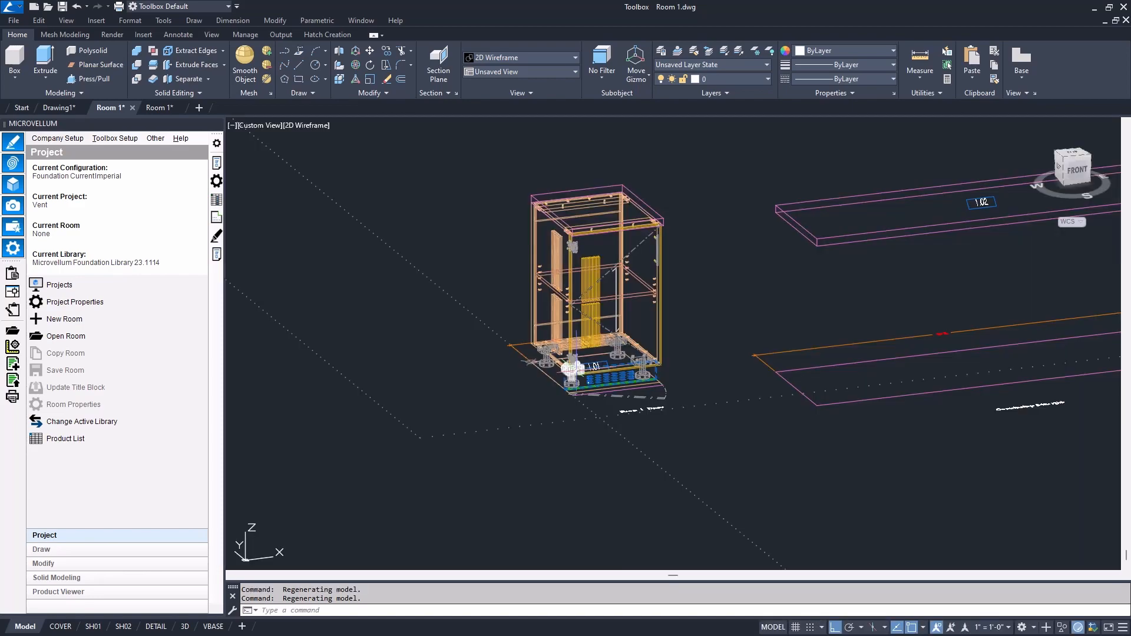
{"action": "scroll", "coordinate": [603, 408], "scroll_direction": "up", "scroll_amount": 5}
{"action": "scroll", "coordinate": [602, 408], "scroll_direction": "down", "scroll_amount": 1}
{"action": "scroll", "coordinate": [602, 408], "scroll_direction": "up", "scroll_amount": 1}
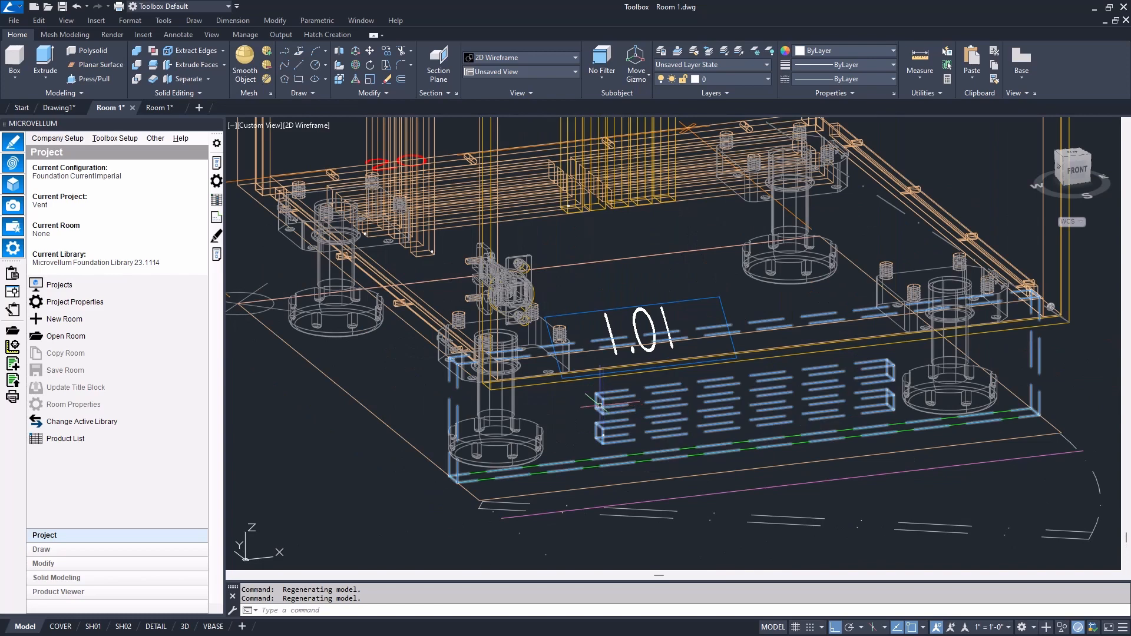
{"action": "scroll", "coordinate": [602, 408], "scroll_direction": "down", "scroll_amount": 6}
{"action": "middle_click_drag", "start_coordinate": [719, 293], "coordinate": [426, 388]}
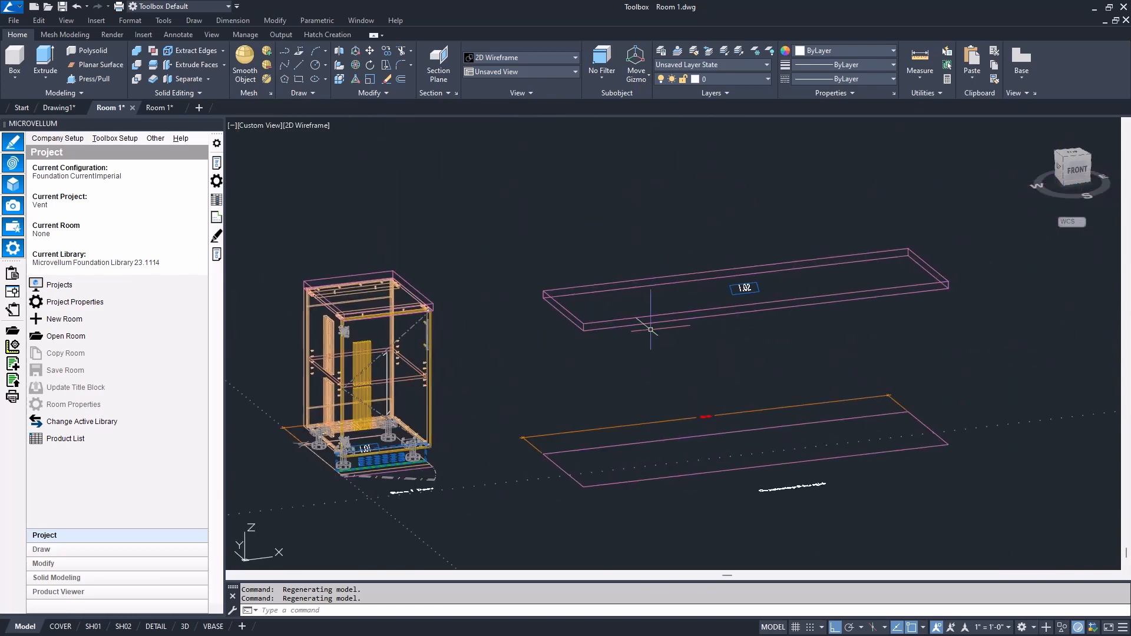
{"action": "scroll", "coordinate": [687, 296], "scroll_direction": "up", "scroll_amount": 2}
{"action": "middle_click_drag", "start_coordinate": [688, 296], "coordinate": [510, 273]}
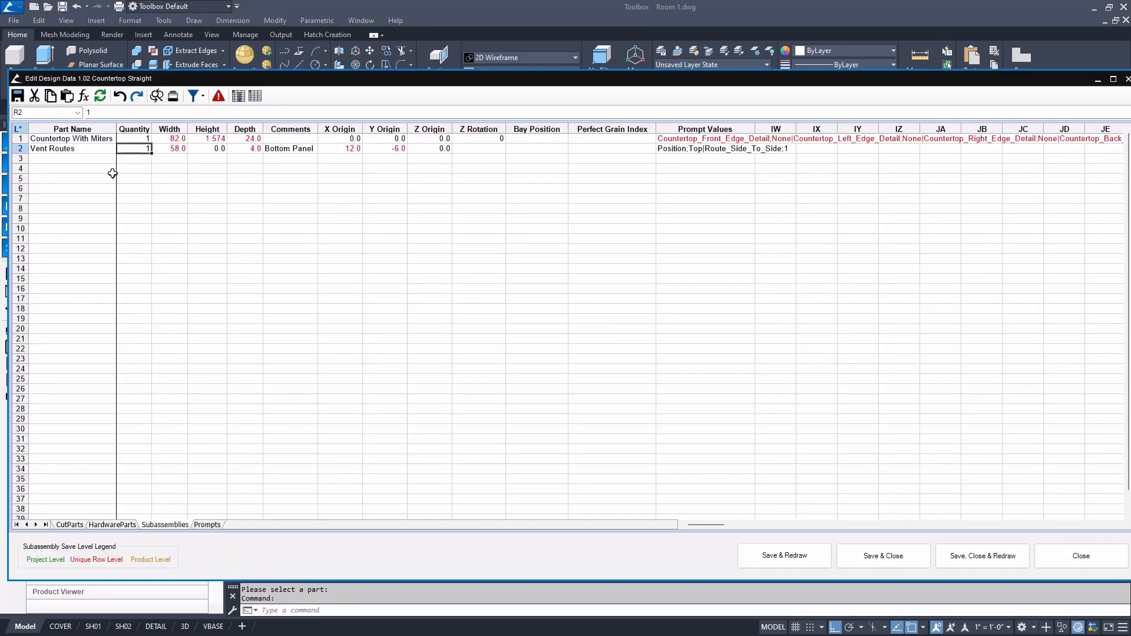
- Review the 1.02 Countertop's Vent Routes subassembly row and the Microvellum Clipboard options for adding and pasting subassemblies
{"action": "left_click_drag", "start_coordinate": [98, 150], "coordinate": [519, 148]}
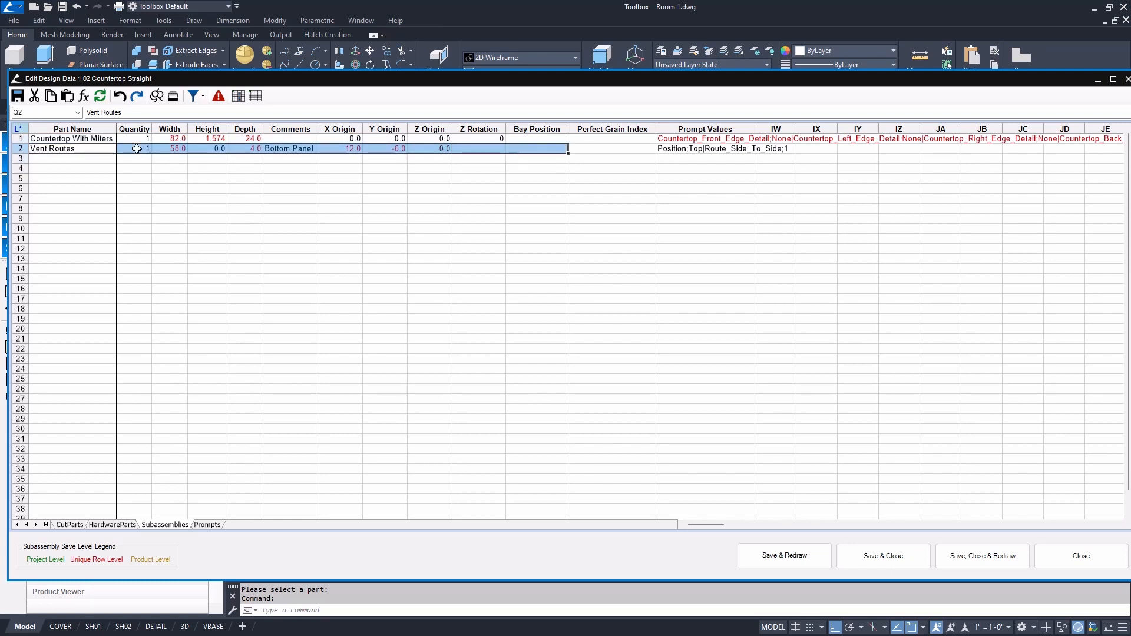
{"action": "right_click", "coordinate": [94, 149]}
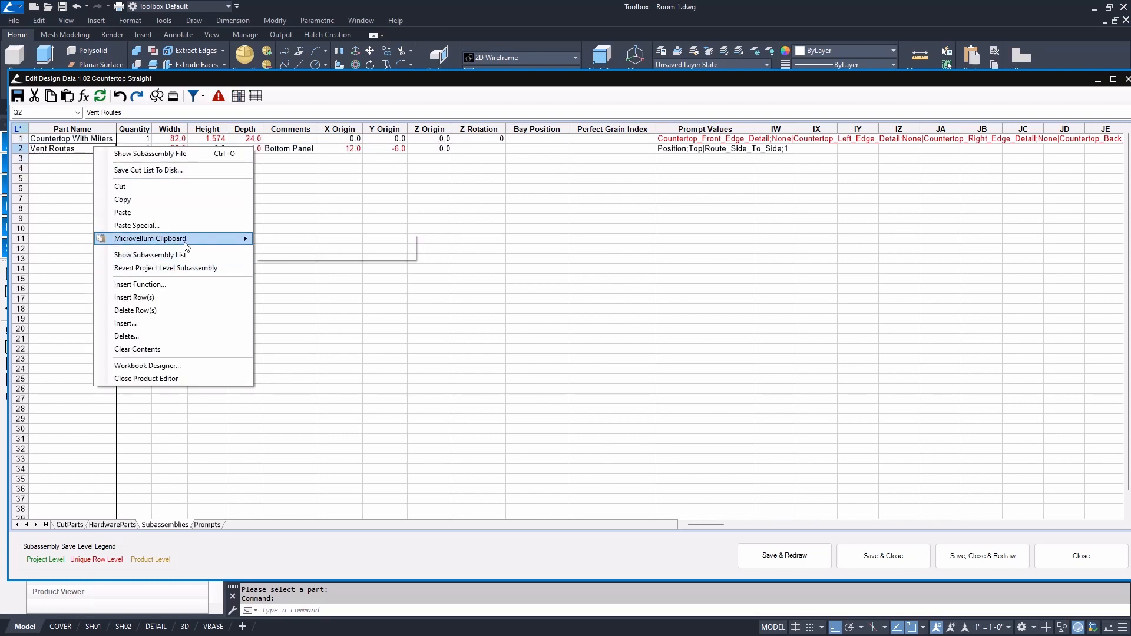
{"action": "mouse_move", "coordinate": [185, 241]}
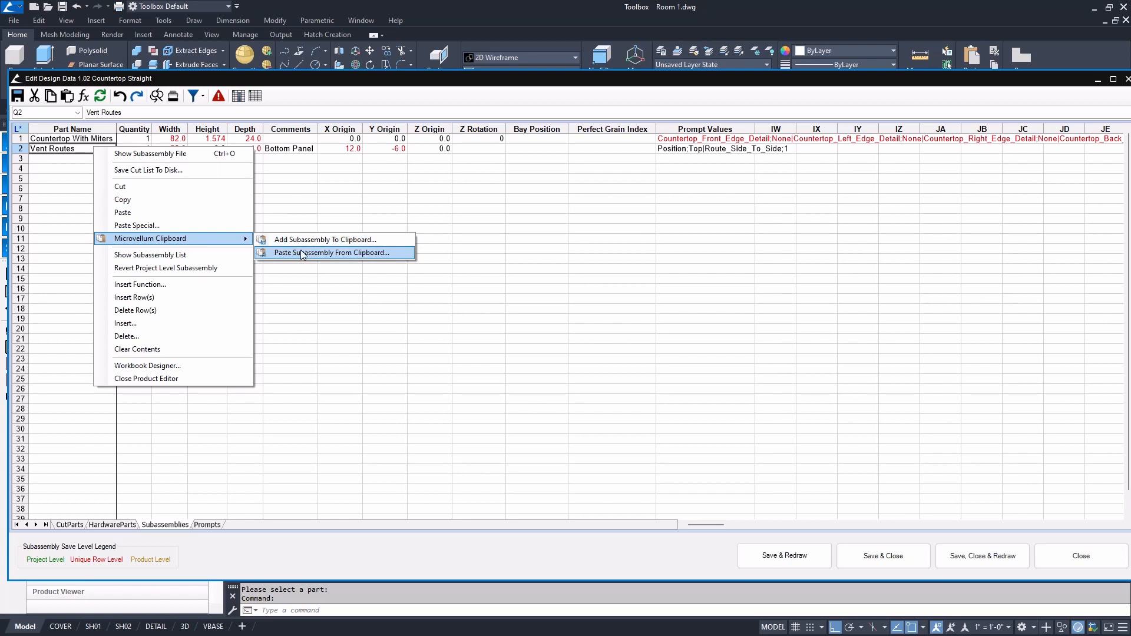
{"action": "left_click", "coordinate": [649, 190]}
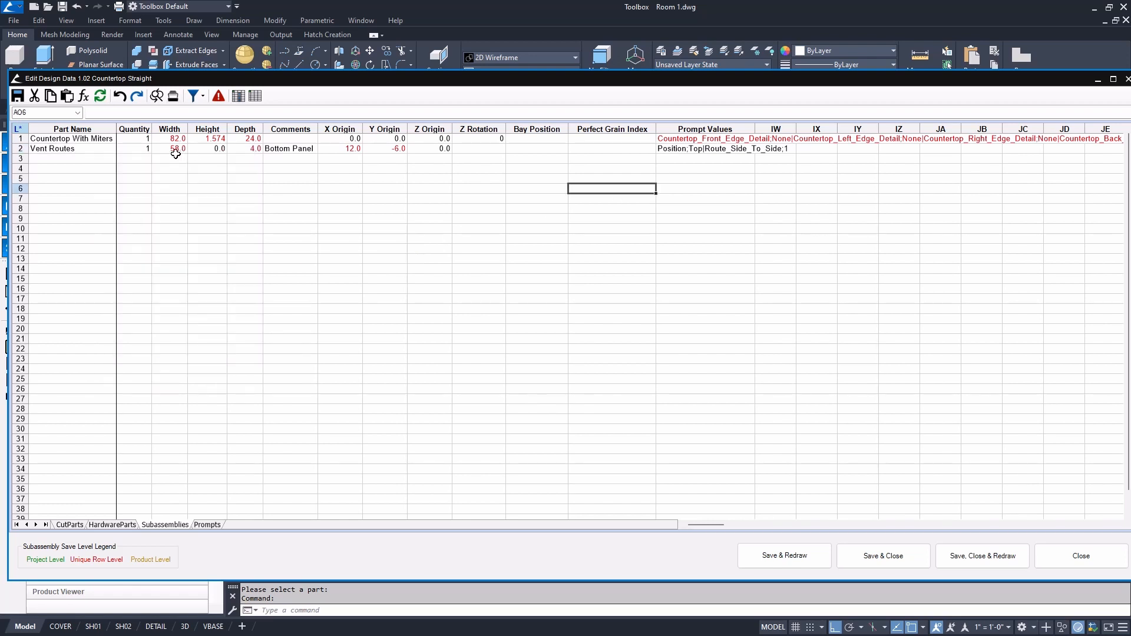
- Check the countertop Vent Routes row's size and origin cells, and save and redraw the product to view its routes
{"action": "left_click_drag", "start_coordinate": [134, 148], "coordinate": [259, 152]}
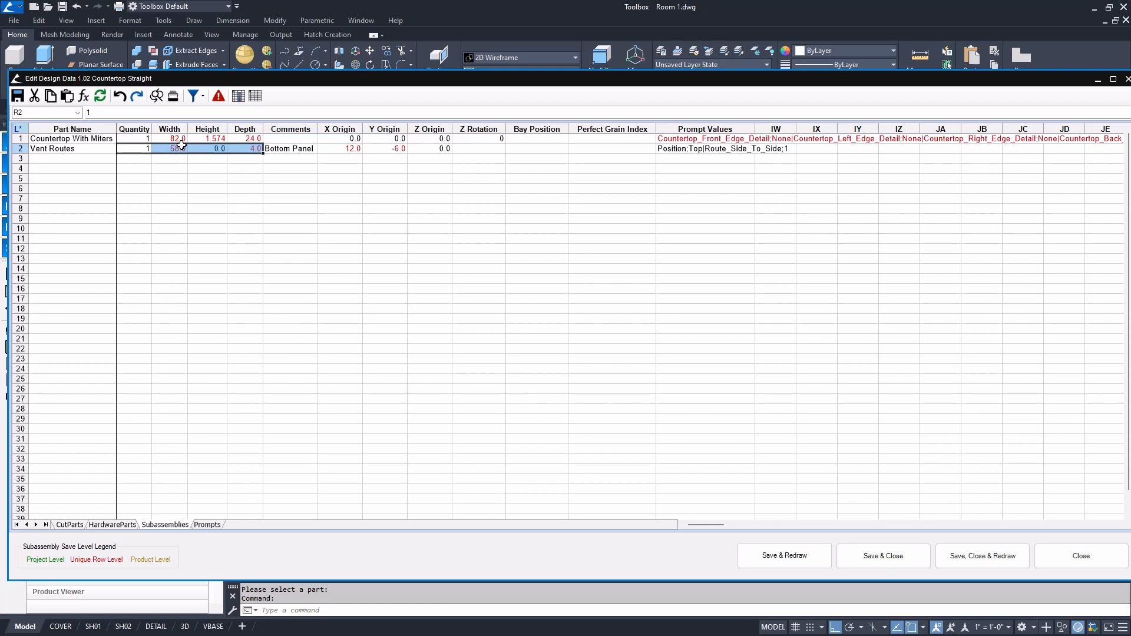
{"action": "left_click_drag", "start_coordinate": [174, 148], "coordinate": [392, 148]}
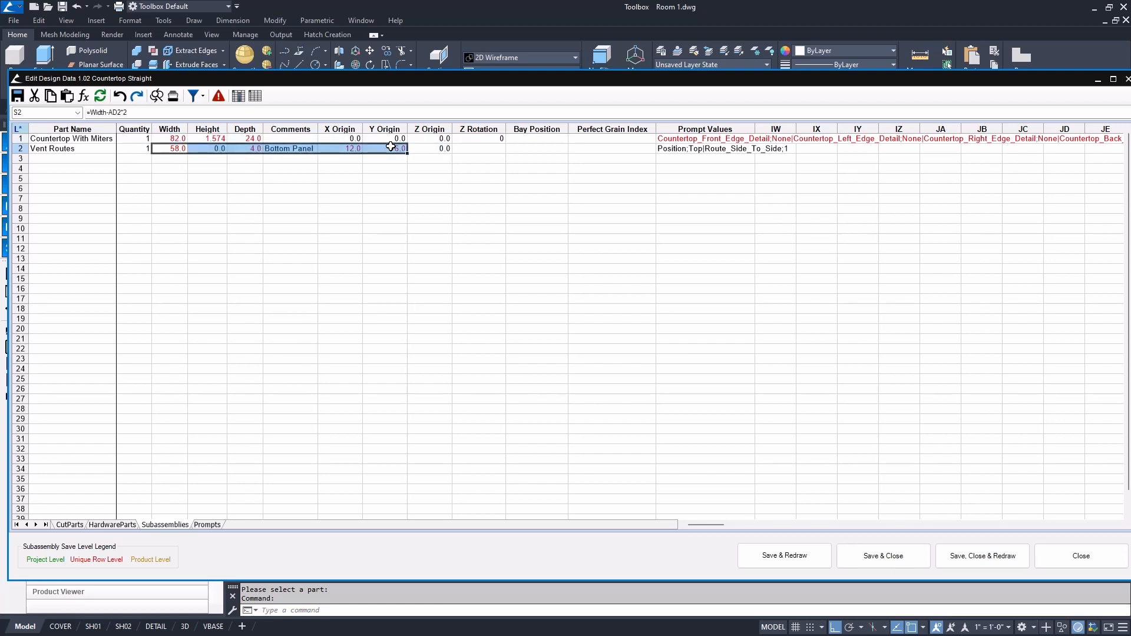
{"action": "left_click", "coordinate": [210, 174]}
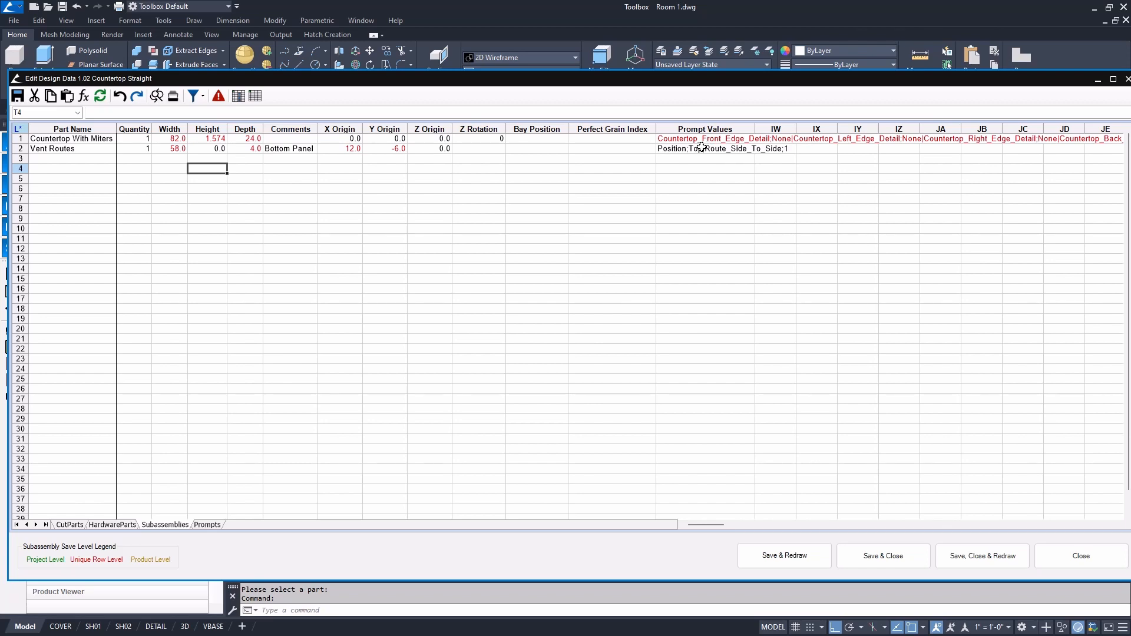
{"action": "left_click", "coordinate": [801, 556]}
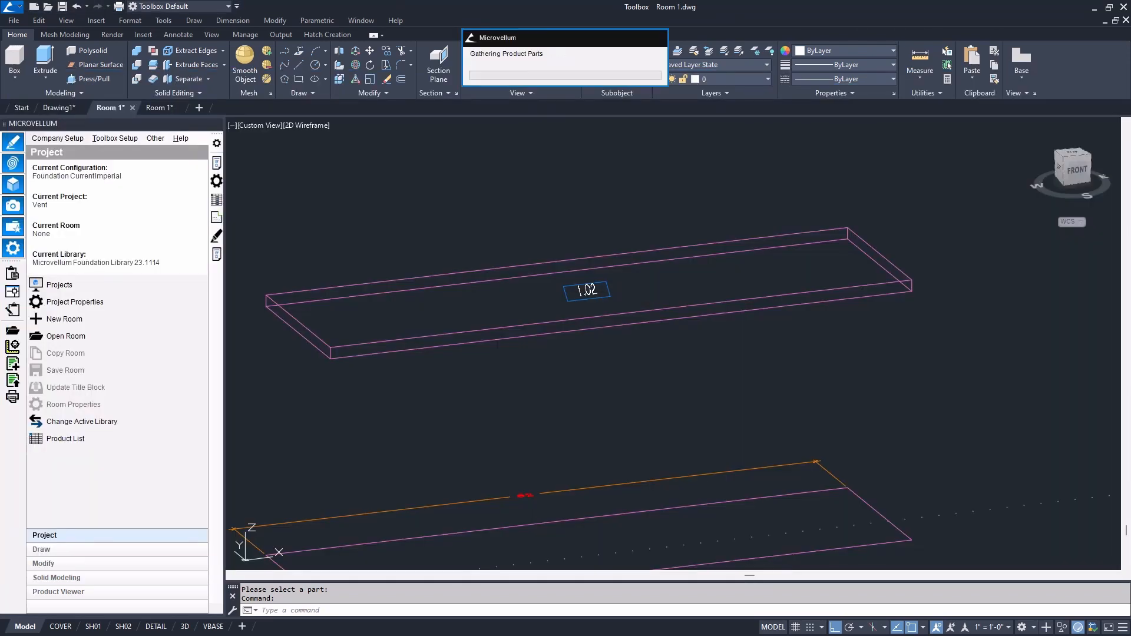
{"action": "middle_click_drag", "start_coordinate": [447, 334], "coordinate": [486, 220], "text": "shift"}
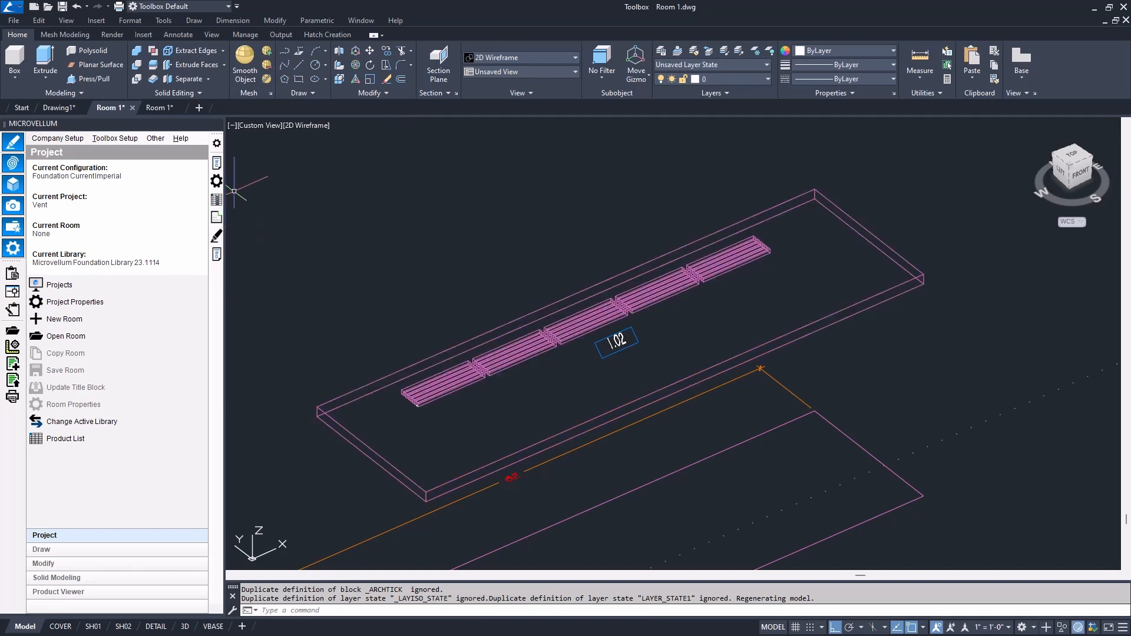
- Open the subassembly prompts for the countertop's vent routes and set Route Min Spacing to 2
{"action": "left_click", "coordinate": [216, 254]}
{"action": "scroll", "coordinate": [421, 326], "scroll_direction": "up", "scroll_amount": 5}
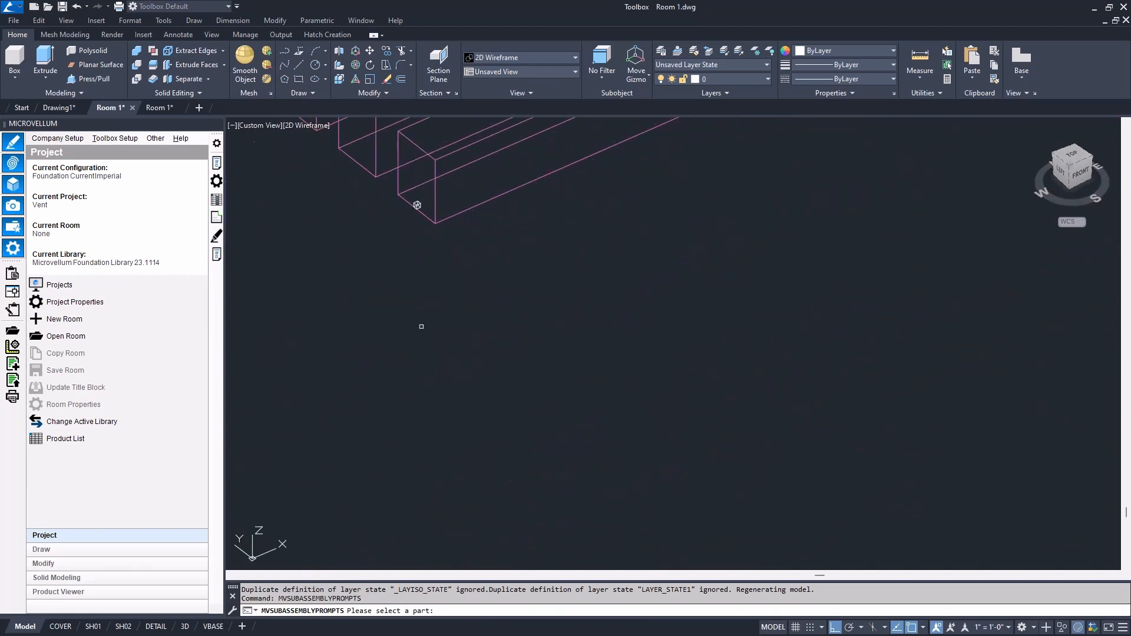
{"action": "left_click", "coordinate": [417, 205]}
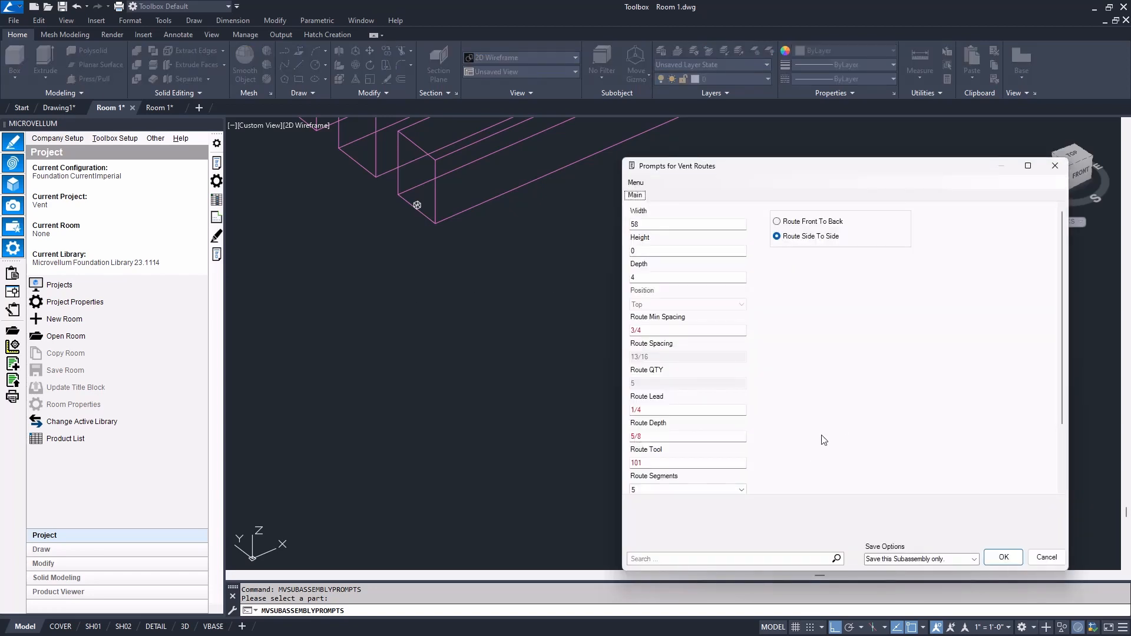
{"action": "left_click", "coordinate": [657, 332]}
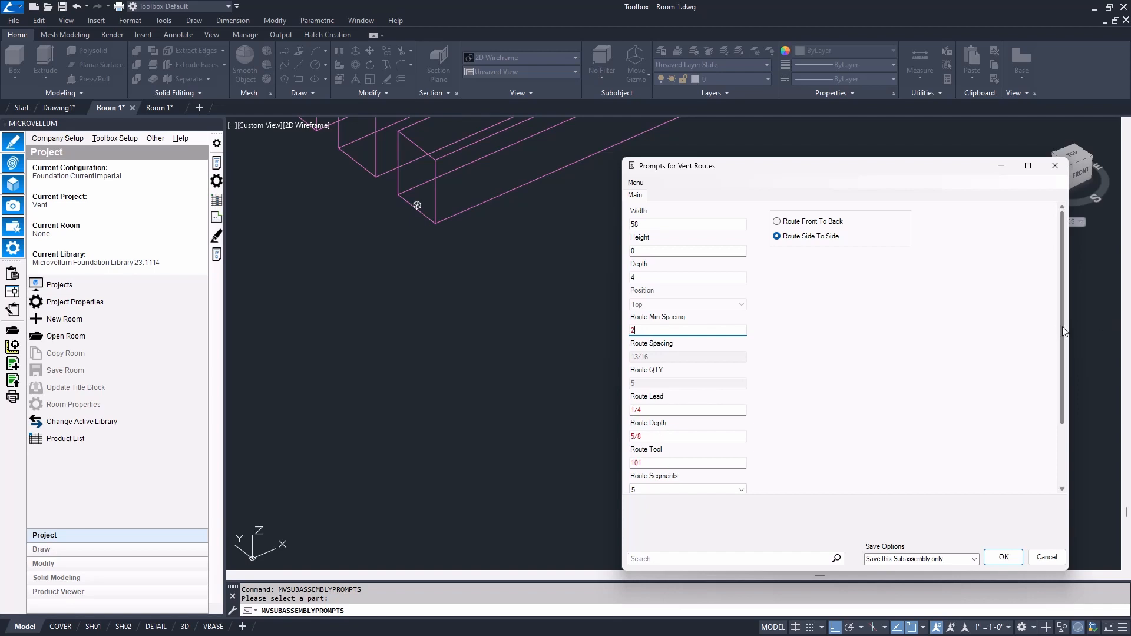
- Set the countertop vent's Route Length Gap to 4 and save the prompts for this subassembly only
{"action": "left_click", "coordinate": [1062, 433]}
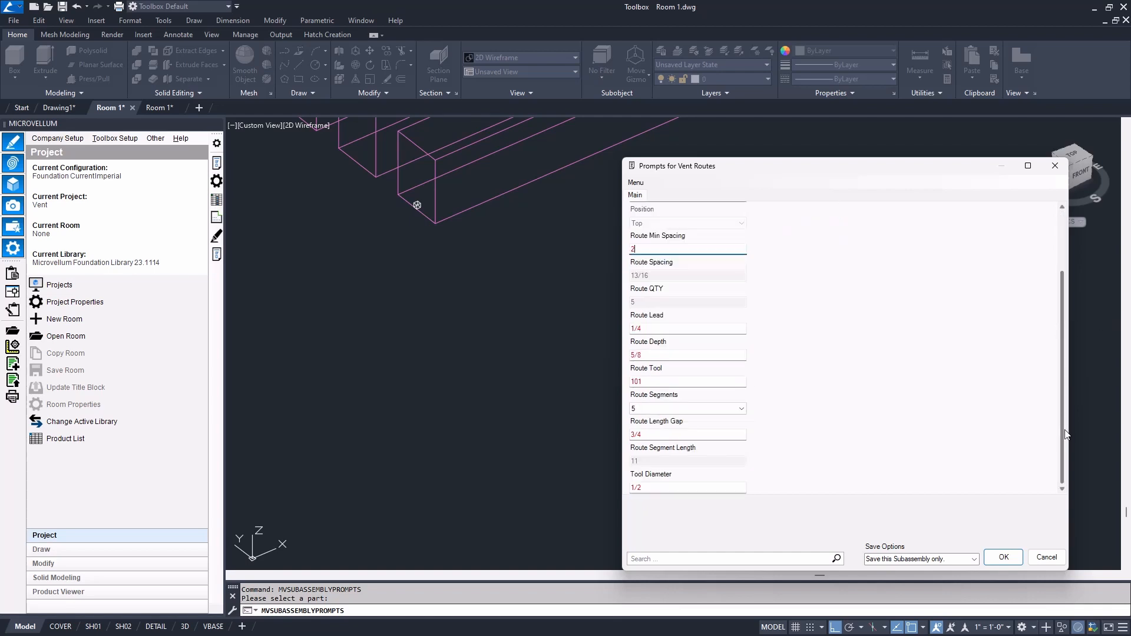
{"action": "left_click", "coordinate": [649, 437]}
{"action": "type", "text": "4"}
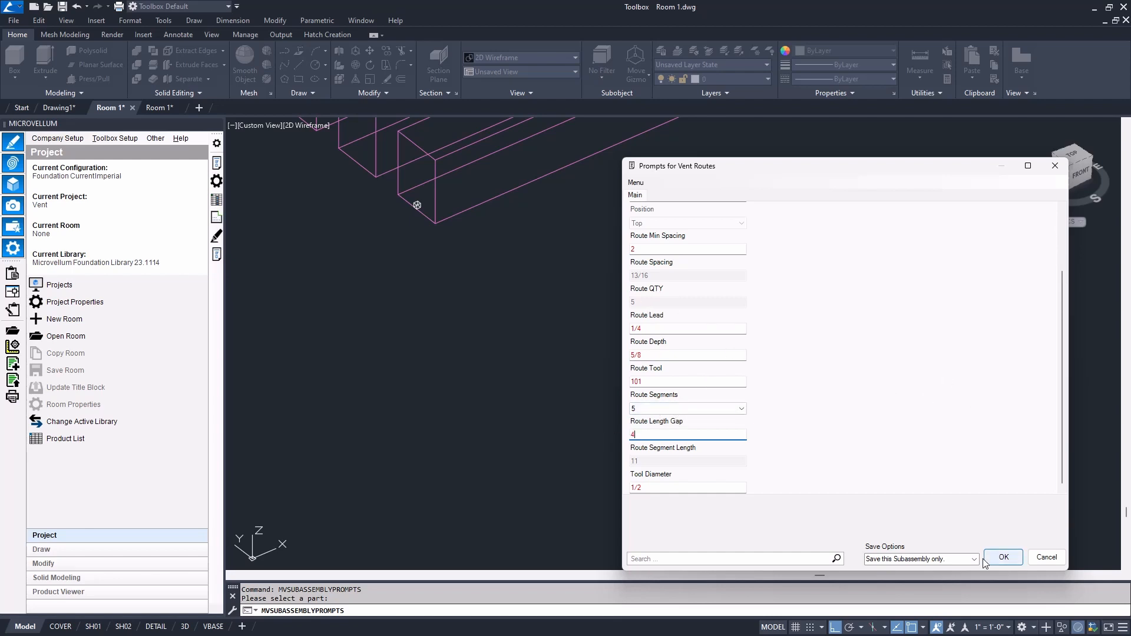
{"action": "left_click", "coordinate": [1004, 557]}
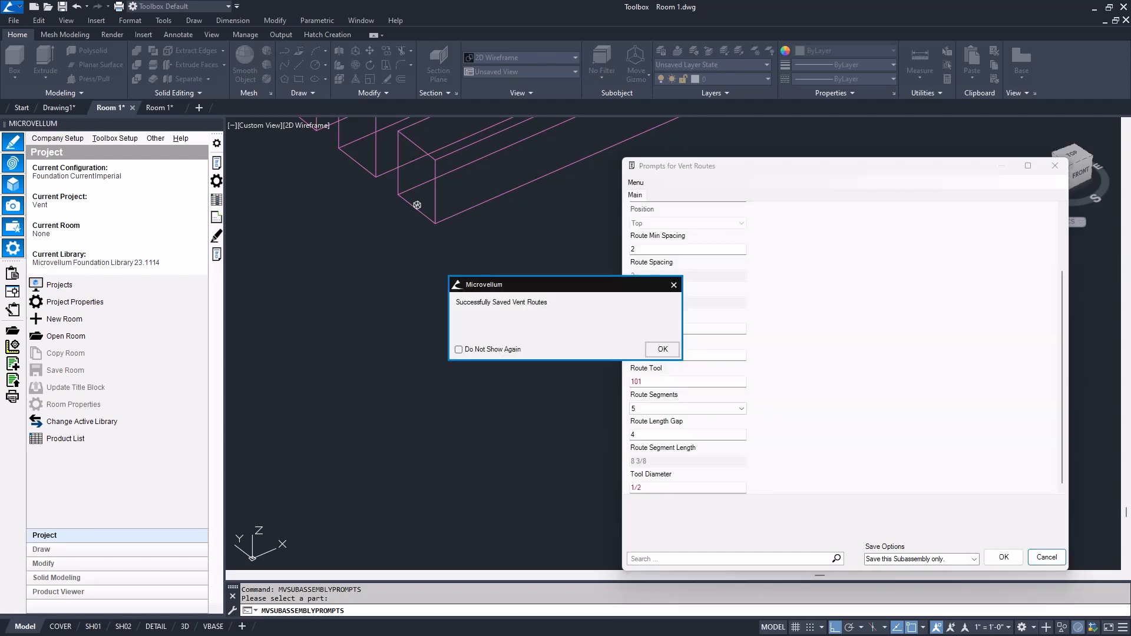
{"action": "left_click", "coordinate": [659, 349]}
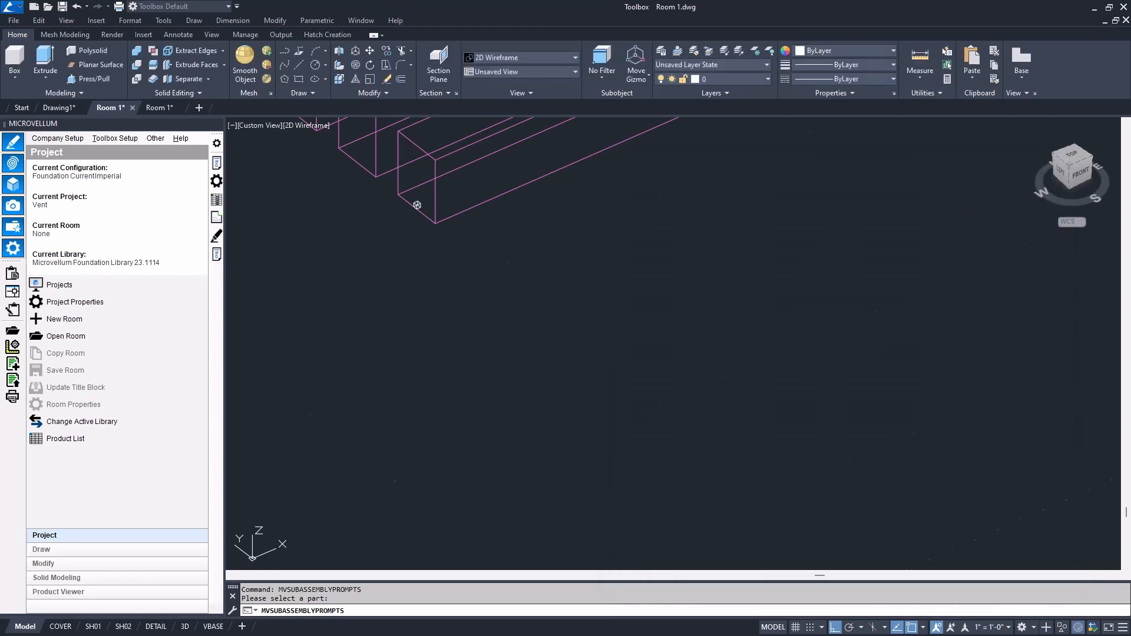
- Review the Vent Routes row of the 1.03 Mitered Shelf, including its Bottom Panel comment, Z Origin and Prompt Values
{"action": "scroll", "coordinate": [665, 300], "scroll_direction": "down", "scroll_amount": 4}
{"action": "middle_click_drag", "start_coordinate": [664, 299], "coordinate": [509, 299]}
{"action": "scroll", "coordinate": [499, 342], "scroll_direction": "up", "scroll_amount": 2}
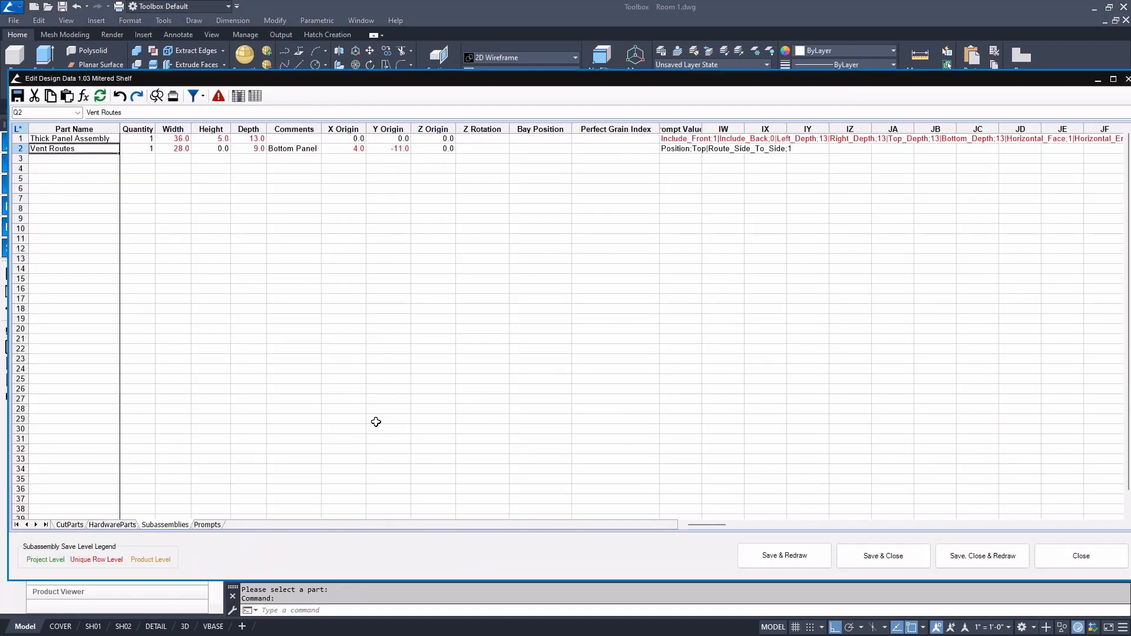
{"action": "left_click", "coordinate": [257, 269]}
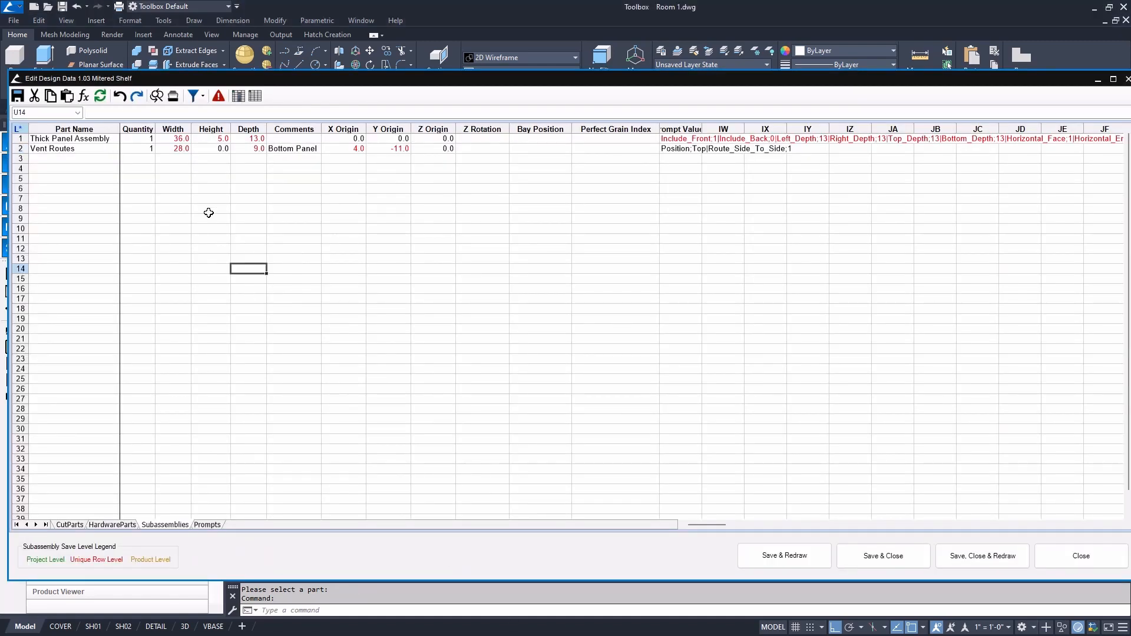
{"action": "left_click_drag", "start_coordinate": [136, 148], "coordinate": [849, 151]}
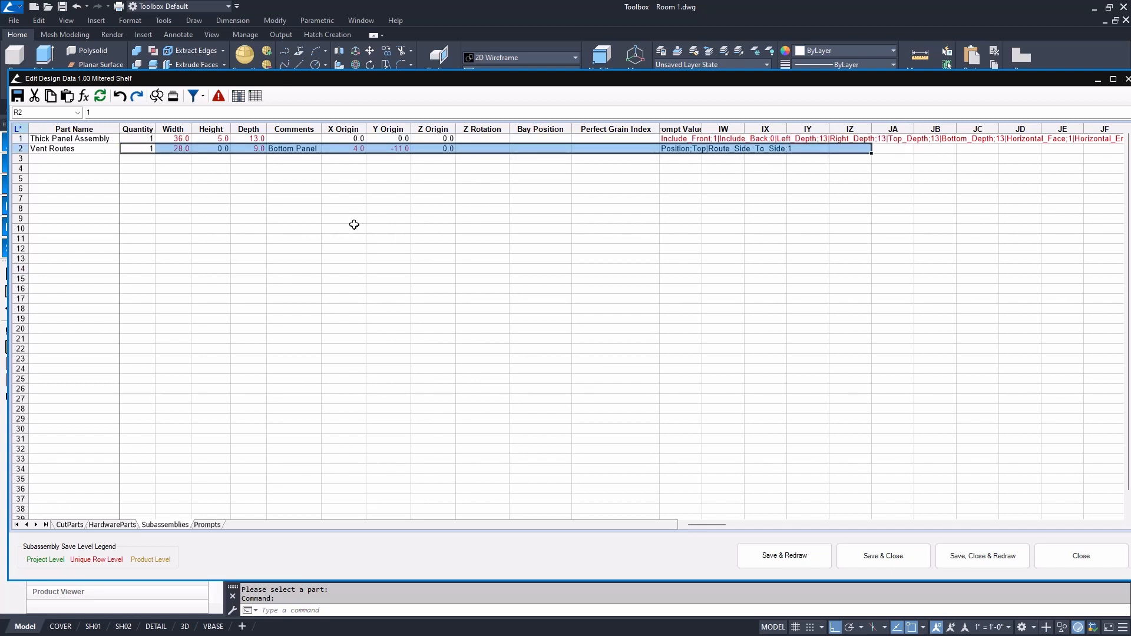
{"action": "left_click", "coordinate": [293, 189]}
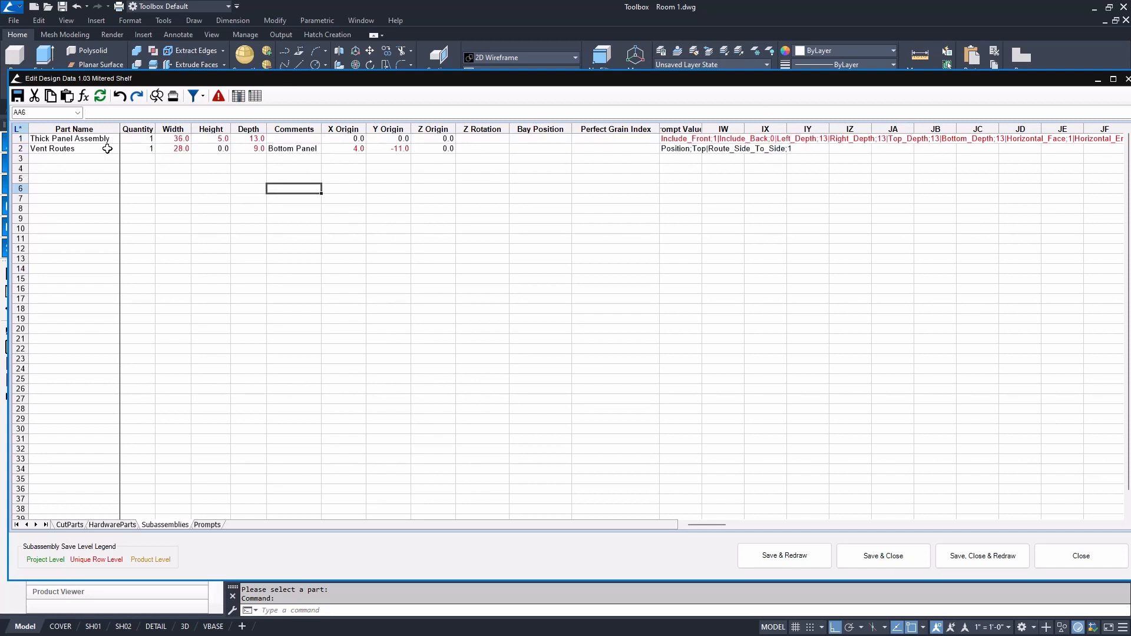
{"action": "left_click", "coordinate": [288, 151]}
{"action": "left_click", "coordinate": [434, 149]}
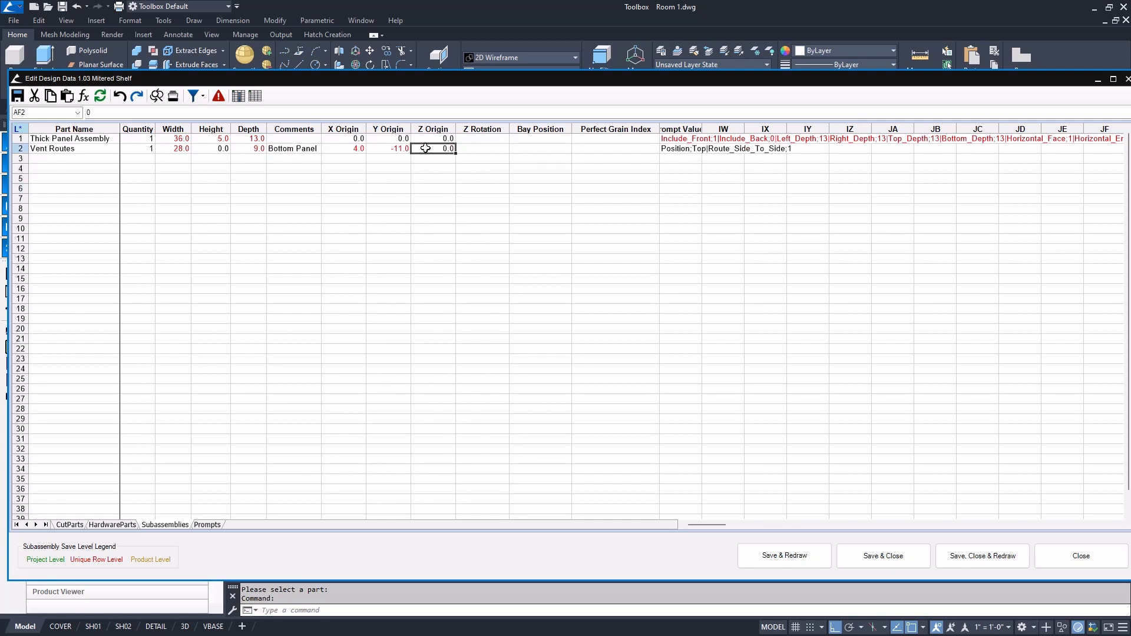
{"action": "left_click", "coordinate": [687, 149]}
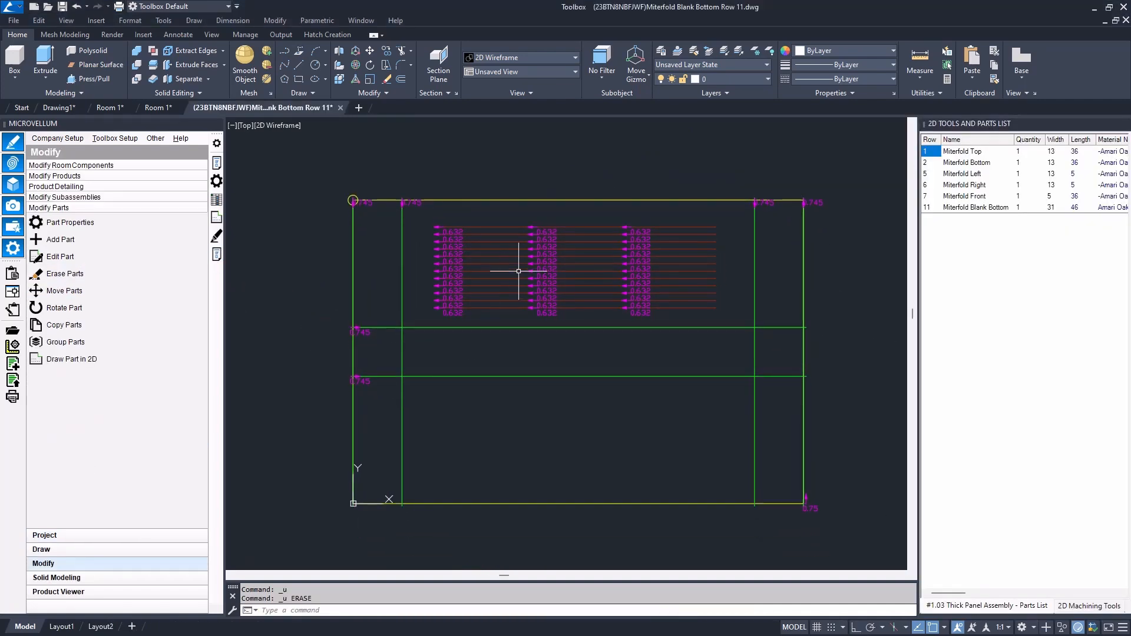
- Inspect the vent routes on the Miterfold Blank Bottom part in its 2D machining drawing
{"action": "scroll", "coordinate": [519, 271], "scroll_direction": "up", "scroll_amount": 2}
{"action": "left_click", "coordinate": [506, 193]}
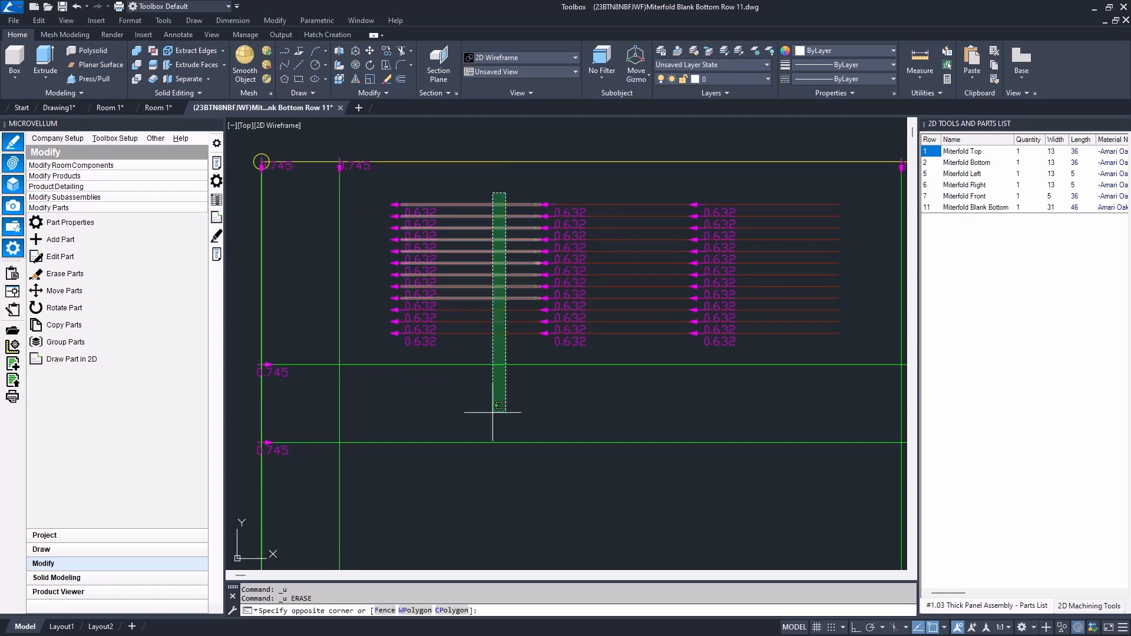
{"action": "key", "text": "Escape"}
{"action": "key", "text": "Escape"}
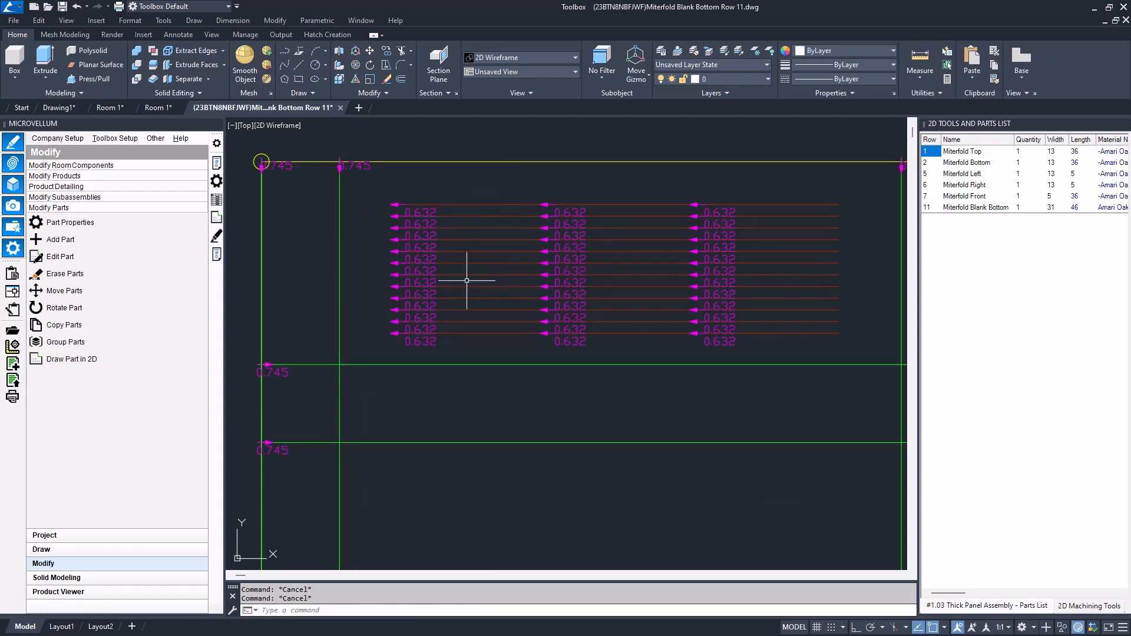
{"action": "scroll", "coordinate": [444, 281], "scroll_direction": "down", "scroll_amount": 6}
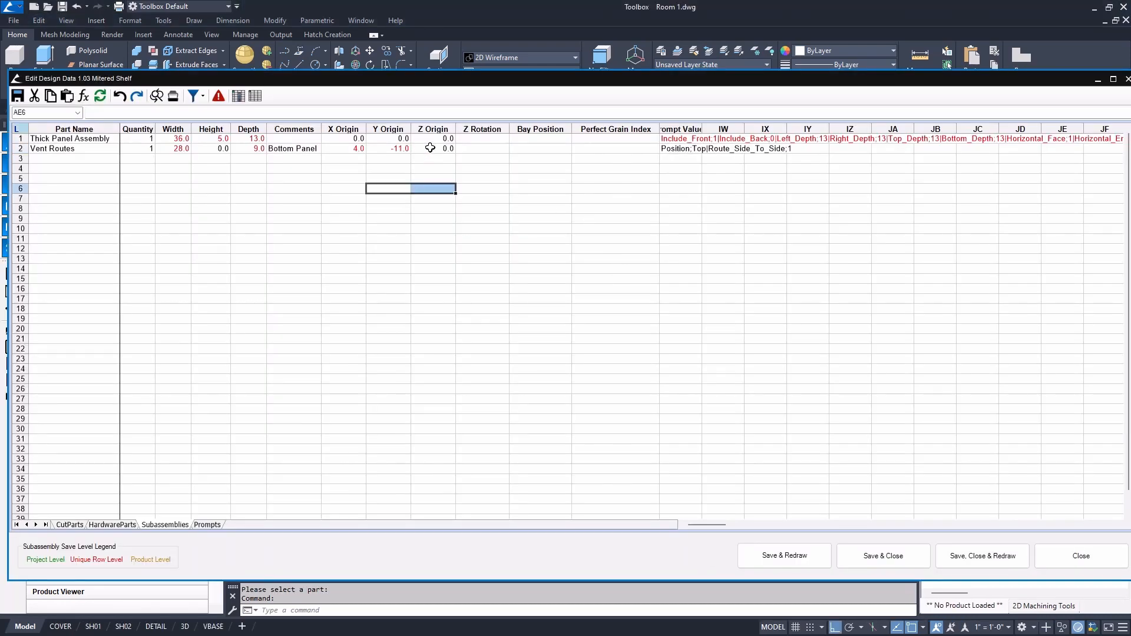
- Set the Position prompt value in the Mitered Shelf's Vent Routes row to Bottom
{"action": "left_click", "coordinate": [445, 148]}
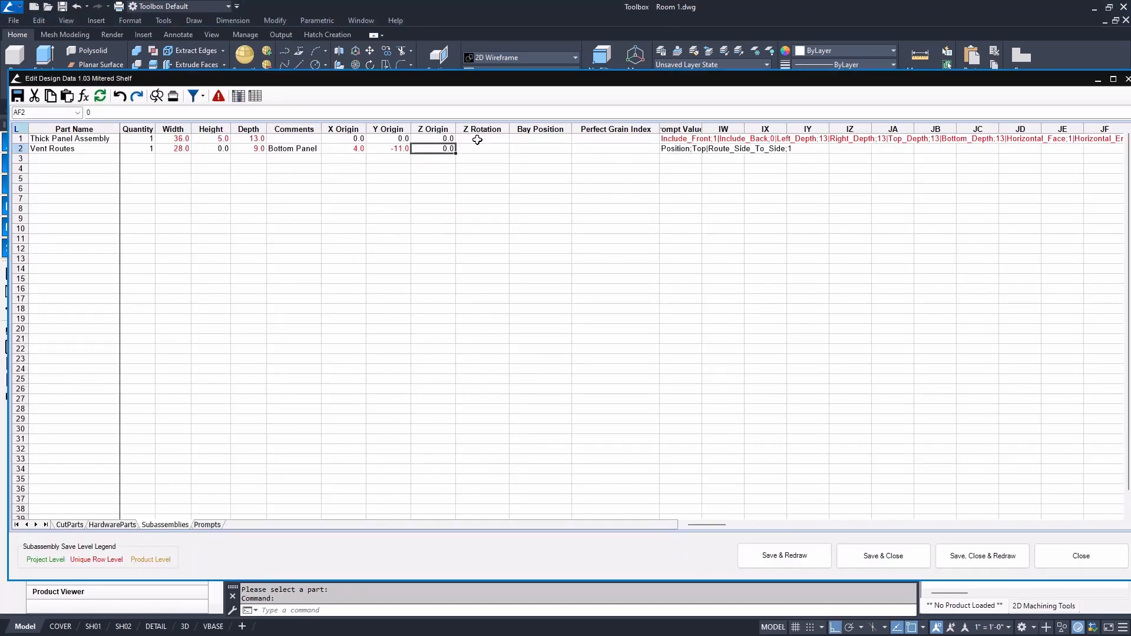
{"action": "left_click", "coordinate": [701, 151]}
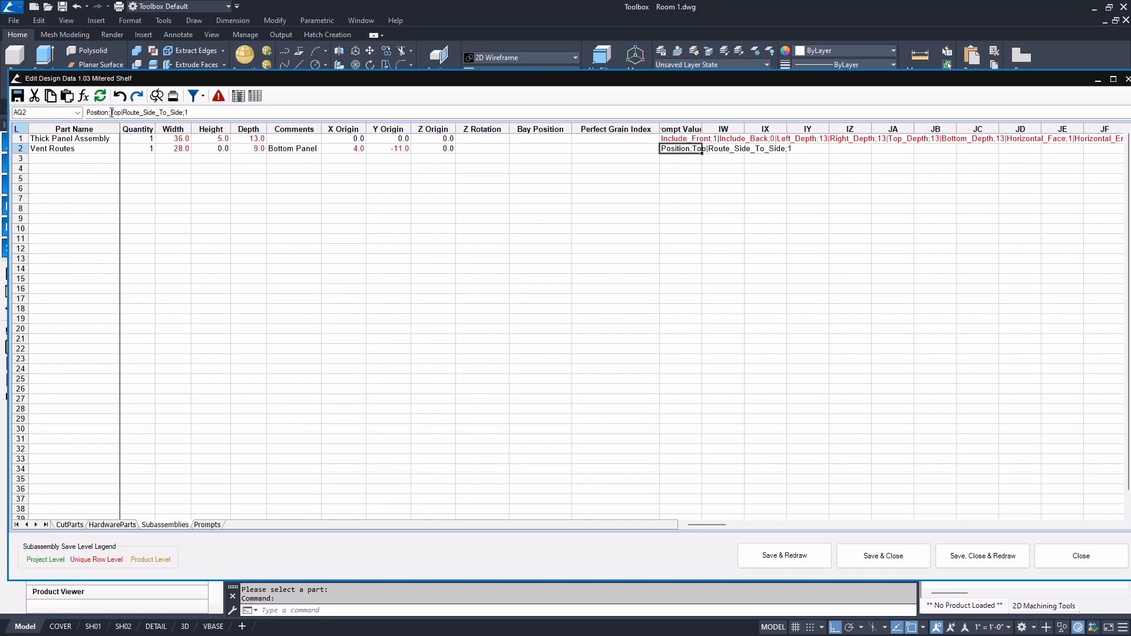
{"action": "left_click_drag", "start_coordinate": [111, 113], "coordinate": [119, 98]}
{"action": "type", "text": "B"}
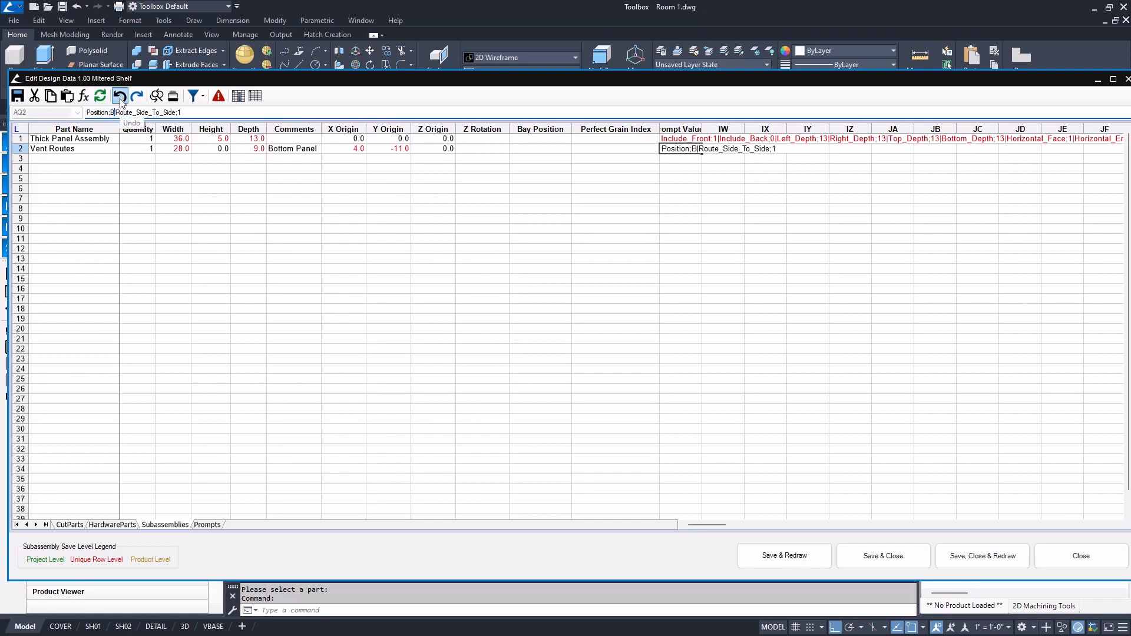
{"action": "type", "text": "ottom"}
{"action": "key", "text": "Return"}
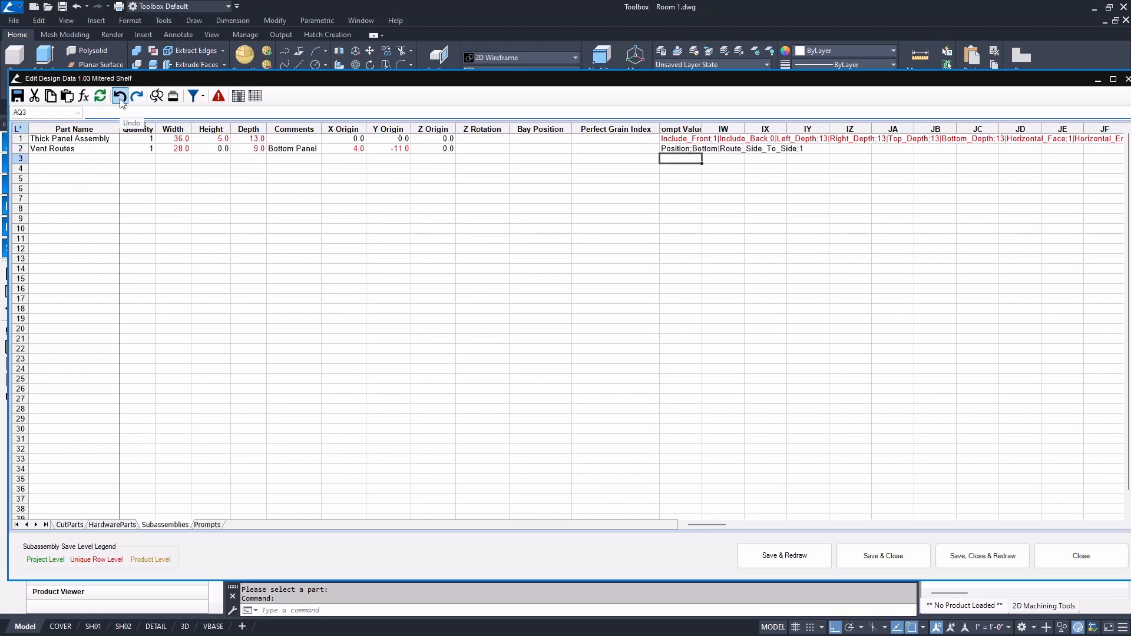
- Set the Z Origin of the Mitered Shelf's Vent Routes subassembly to the formula =Miterfold_Thickness
{"action": "left_click", "coordinate": [295, 149]}
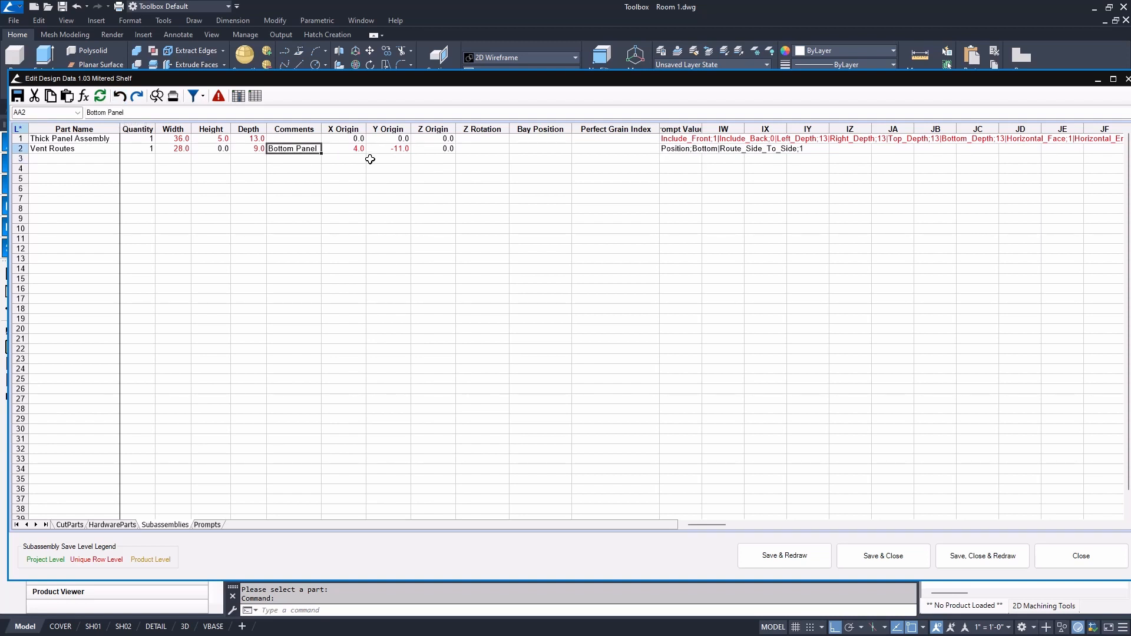
{"action": "left_click", "coordinate": [433, 149]}
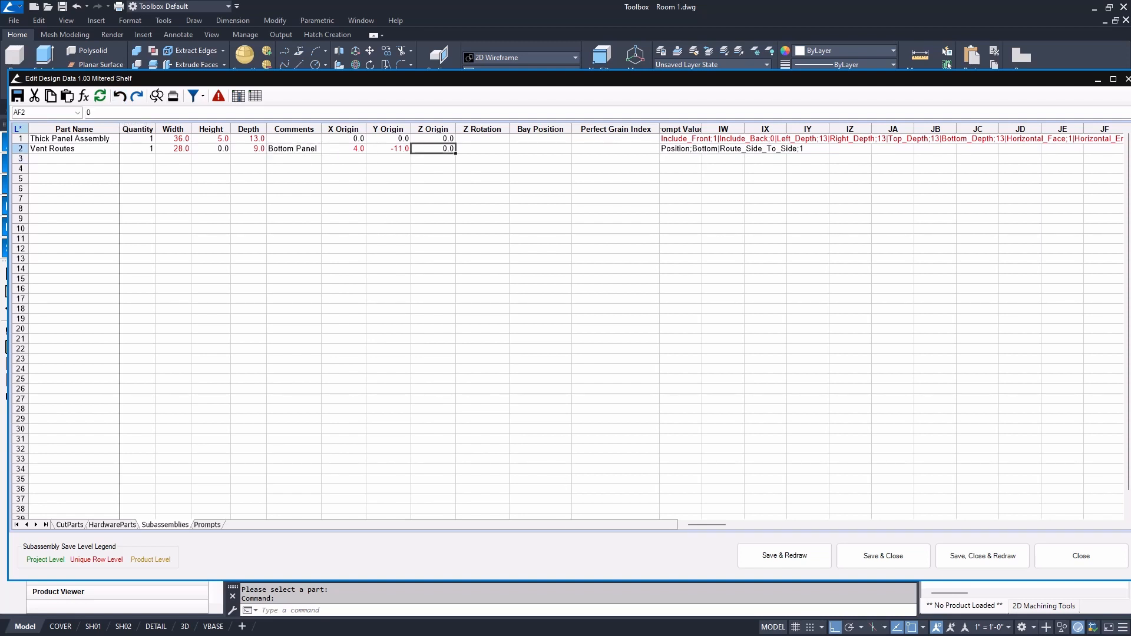
{"action": "type", "text": "=Miterfold_Thickness"}
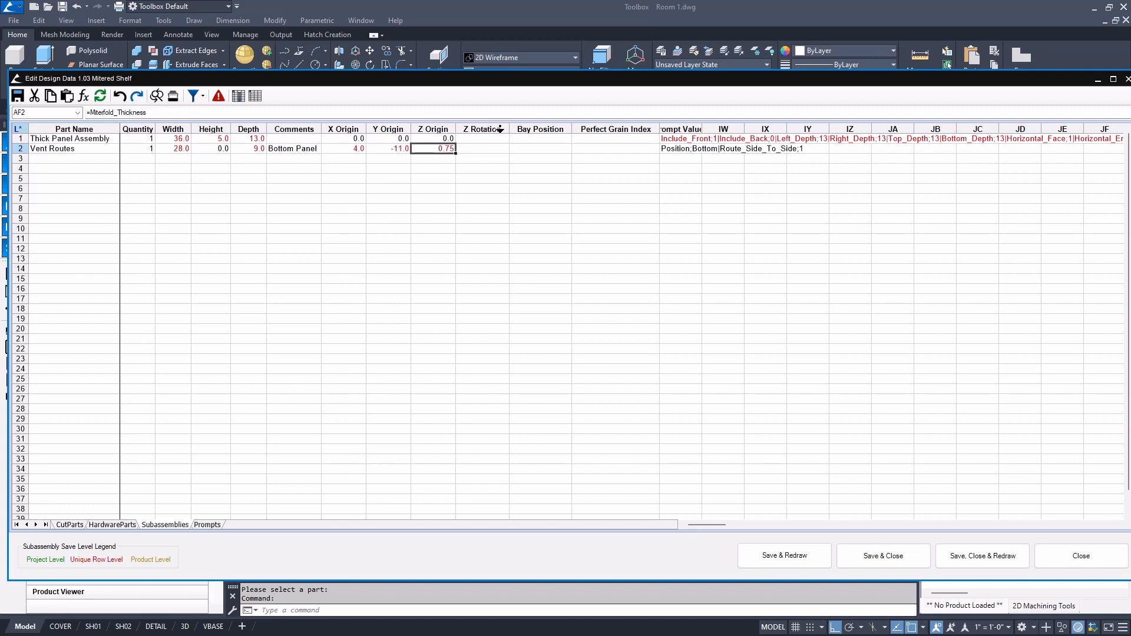
- Set Route_Side_To_Side to 0 in the Vent Routes prompt values of the Mitered Shelf
{"action": "left_click", "coordinate": [685, 151]}
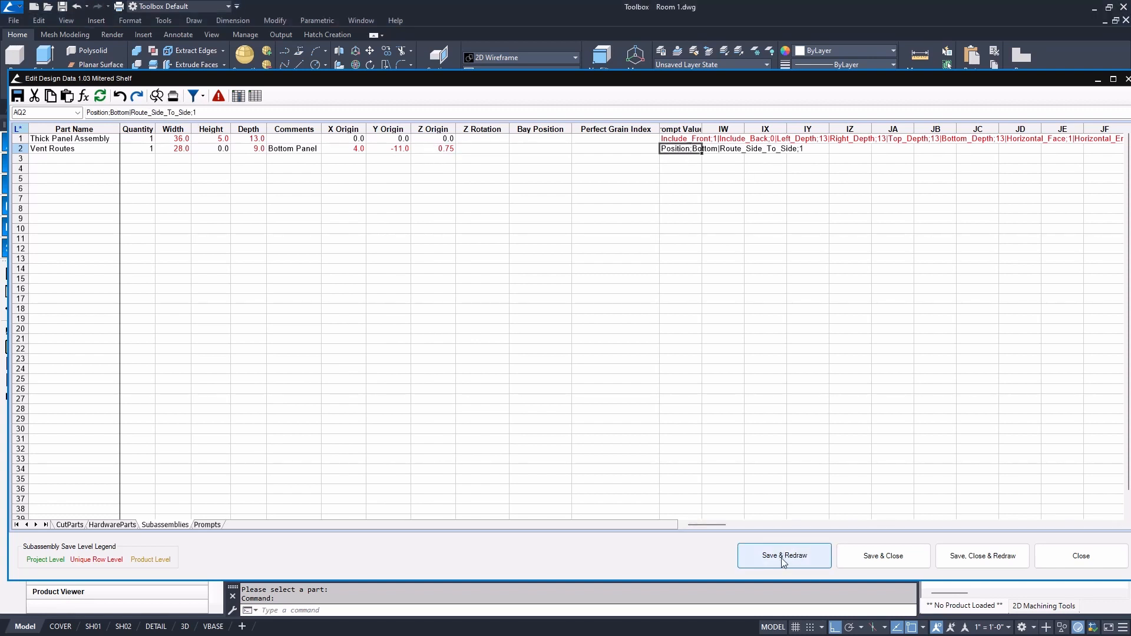
{"action": "left_click", "coordinate": [213, 113]}
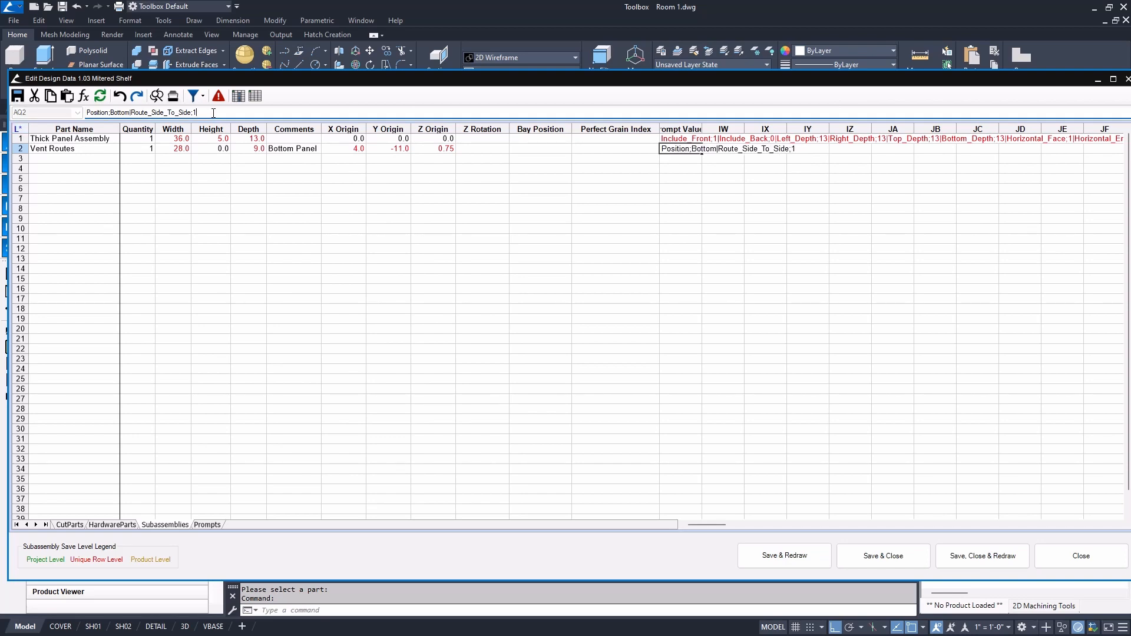
{"action": "key", "text": "Tab"}
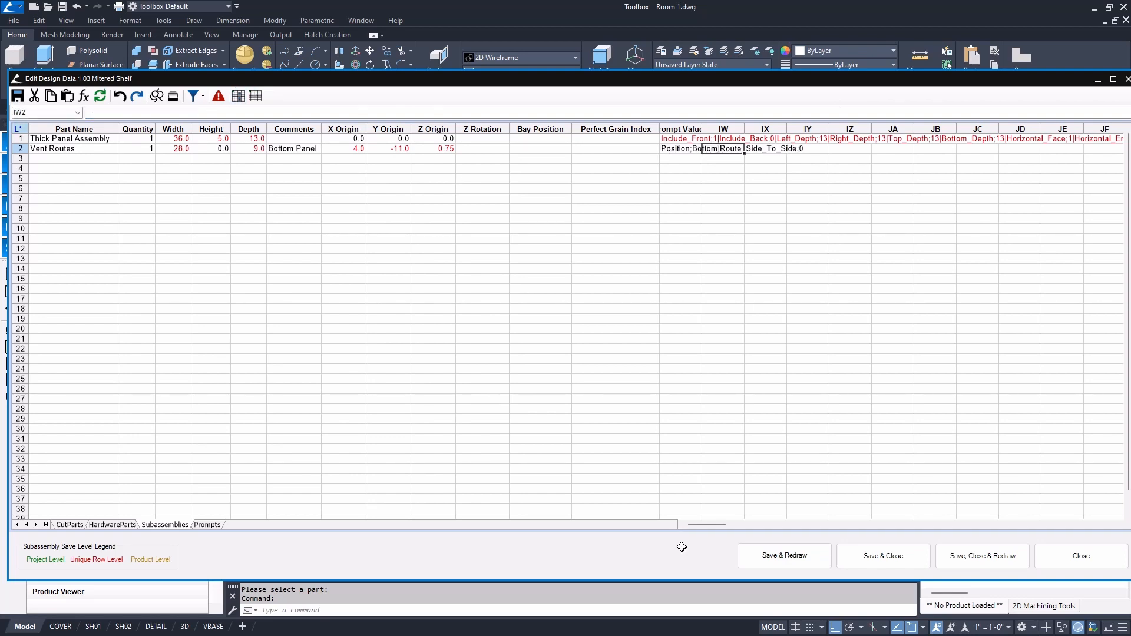
- Save the Mitered Shelf's design data and redraw the product
{"action": "left_click", "coordinate": [766, 562]}
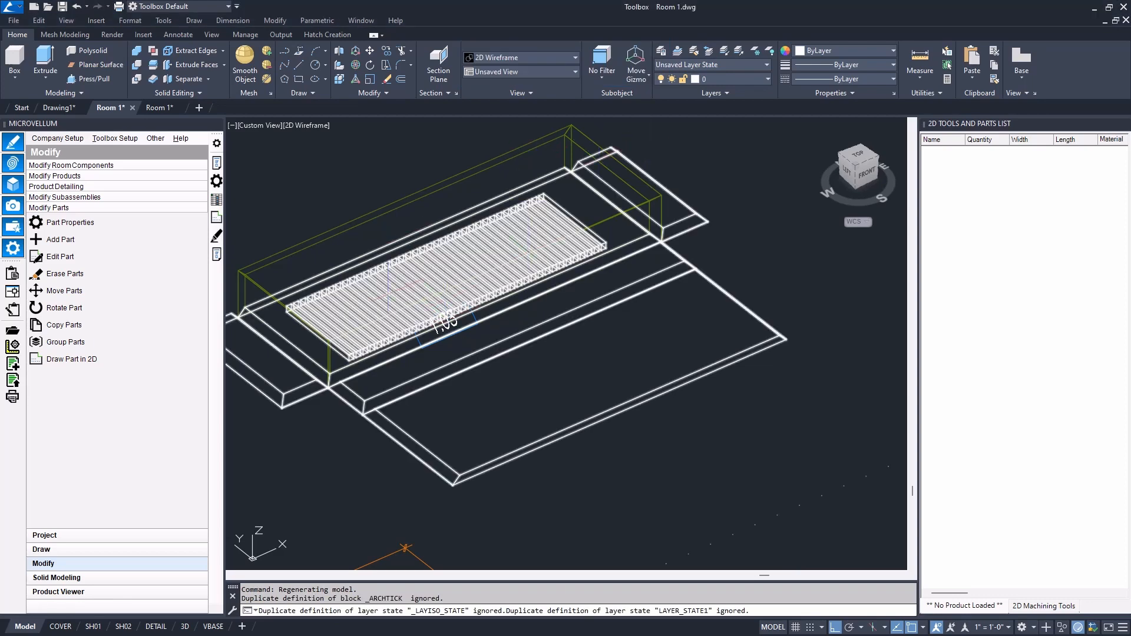
- Set Route Min Spacing to 4 in the subassembly prompts of the Mitered Shelf's Vent Routes, saving for this subassembly only
{"action": "left_click", "coordinate": [217, 254]}
{"action": "left_click", "coordinate": [466, 298]}
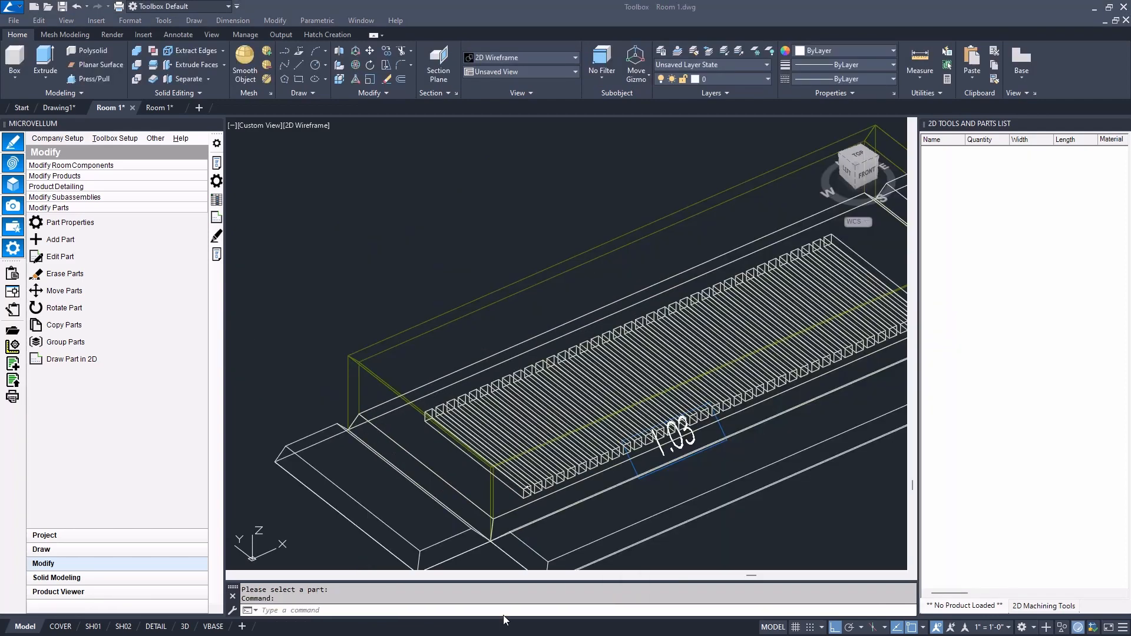
{"action": "scroll", "coordinate": [548, 498], "scroll_direction": "up", "scroll_amount": 8}
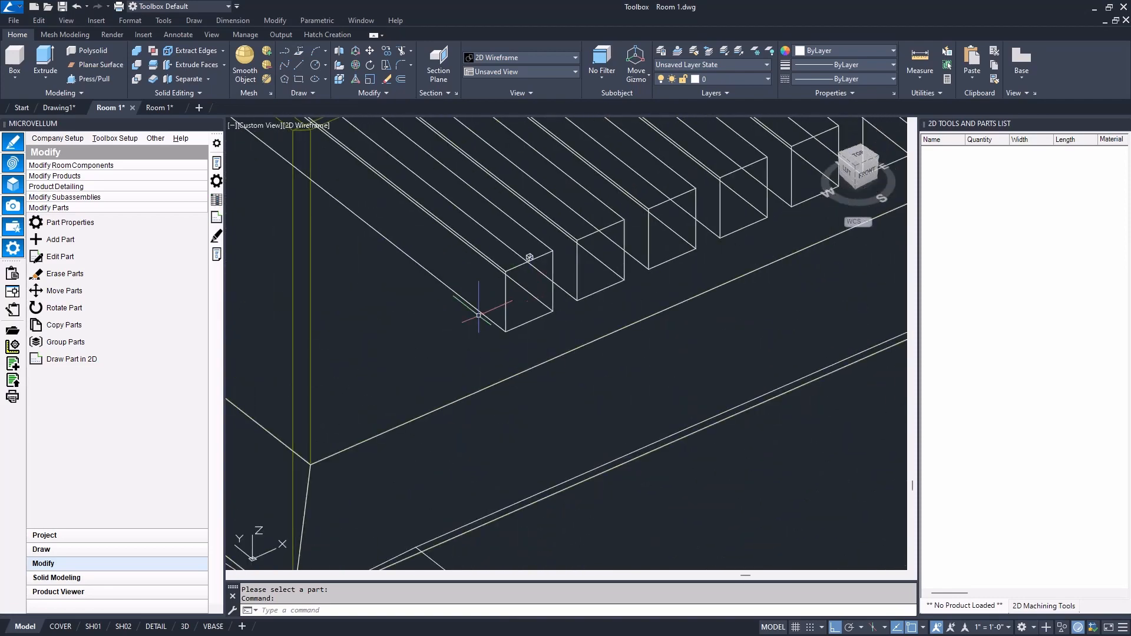
{"action": "left_click", "coordinate": [125, 256]}
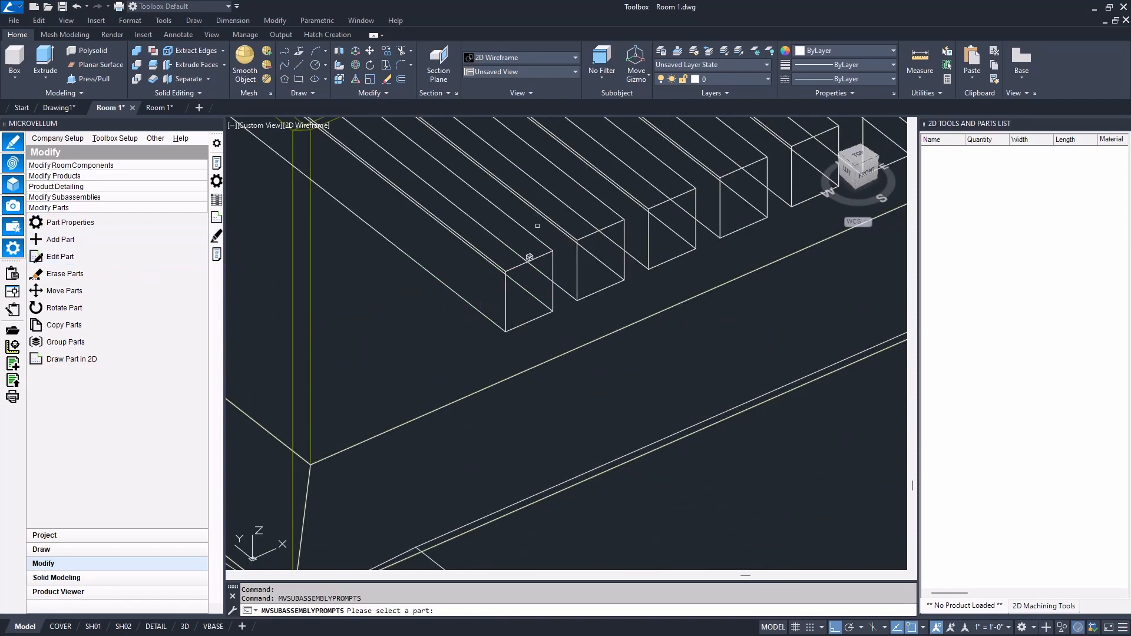
{"action": "left_click", "coordinate": [528, 257]}
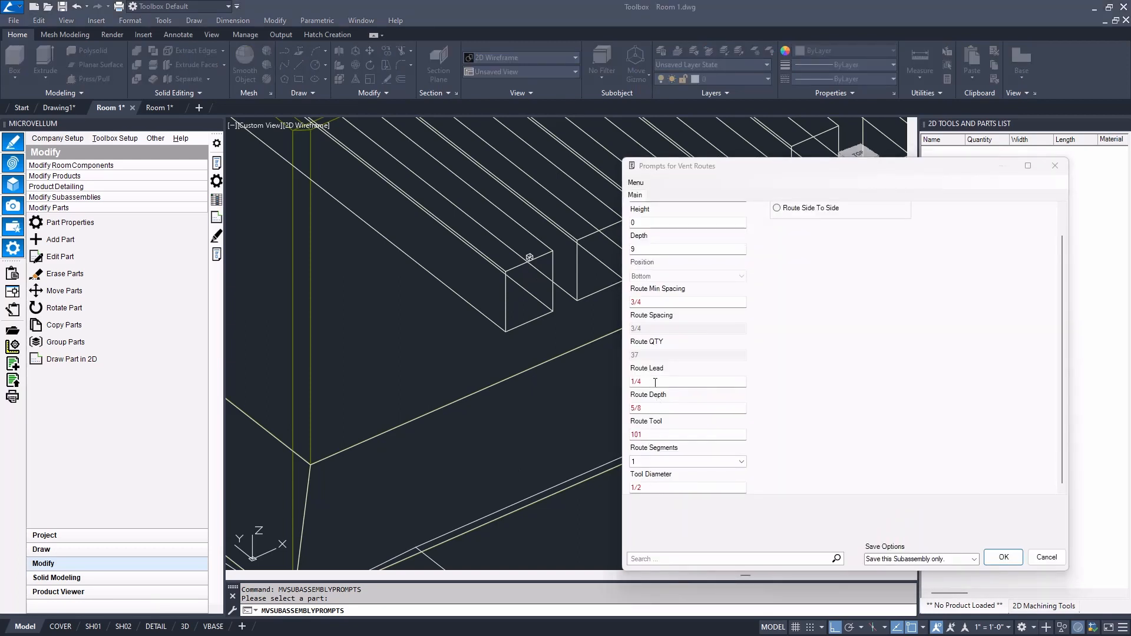
{"action": "left_click", "coordinate": [658, 301]}
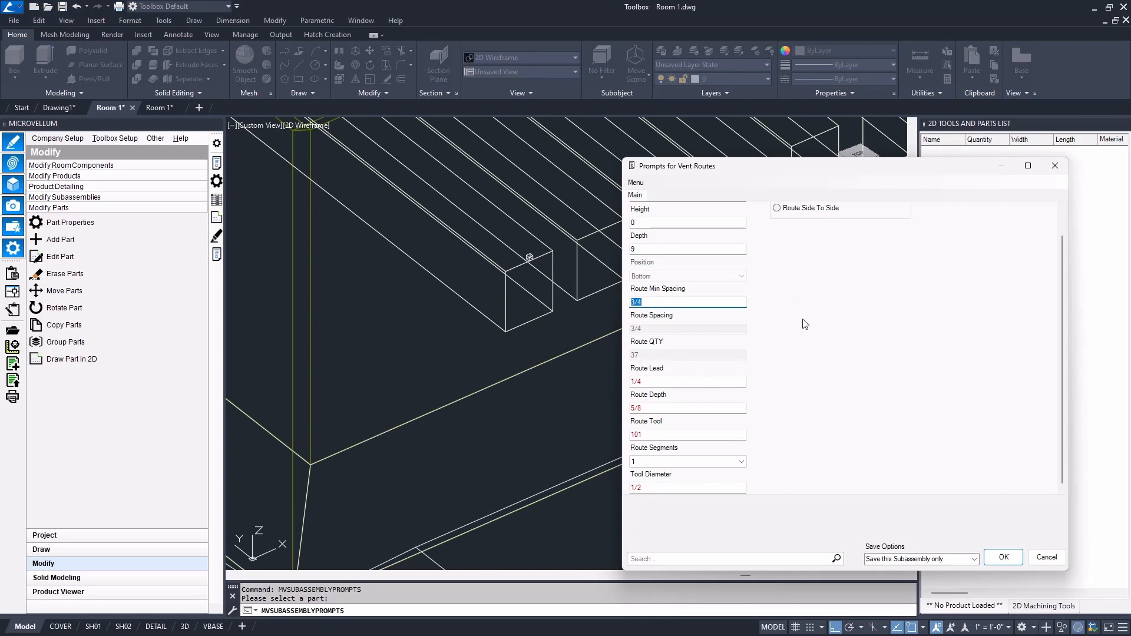
{"action": "type", "text": "4"}
{"action": "left_click", "coordinate": [1003, 557]}
{"action": "key", "text": "Return"}
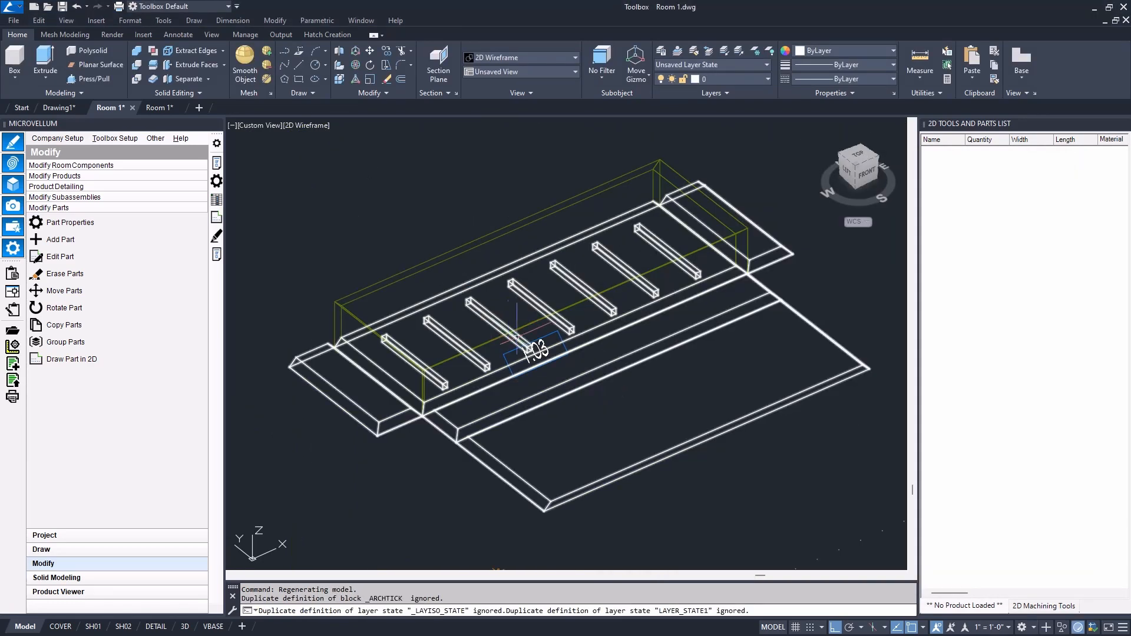
- Draw the Miterfold Blank Bottom part in 2D and examine the spacing of its vent routes
{"action": "left_click", "coordinate": [65, 359]}
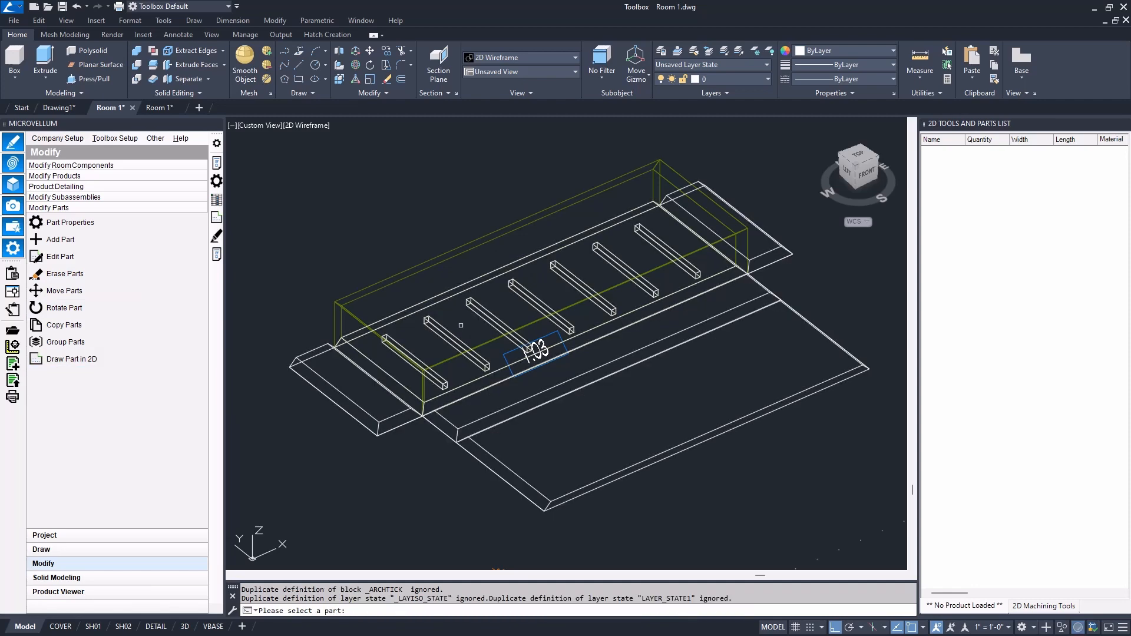
{"action": "left_click", "coordinate": [443, 330]}
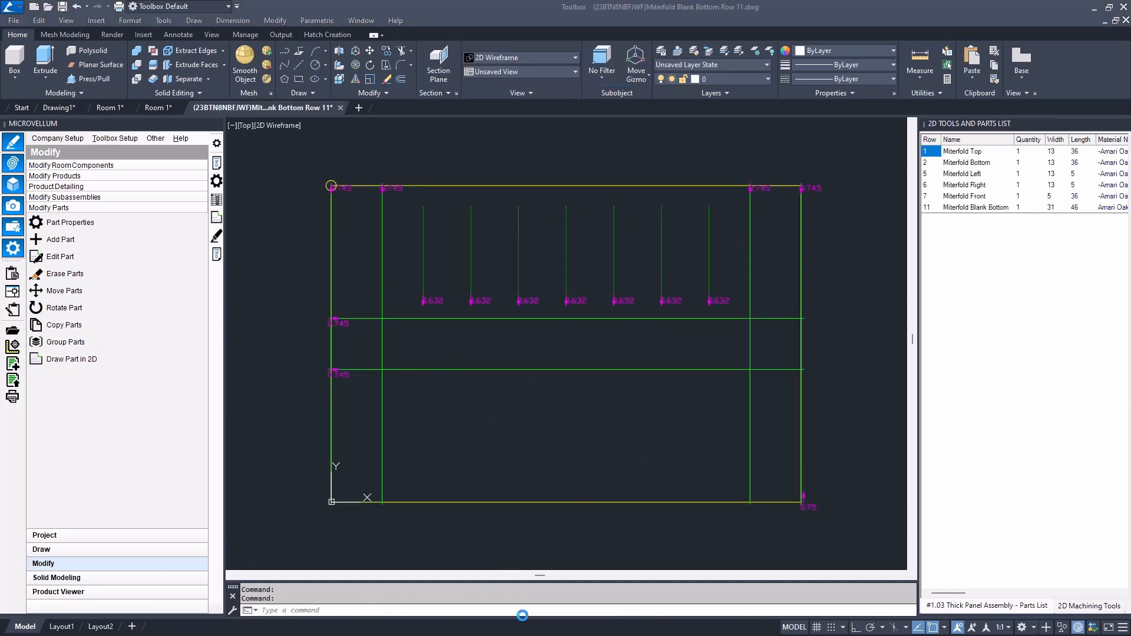
{"action": "left_click", "coordinate": [431, 238]}
{"action": "left_click", "coordinate": [406, 248]}
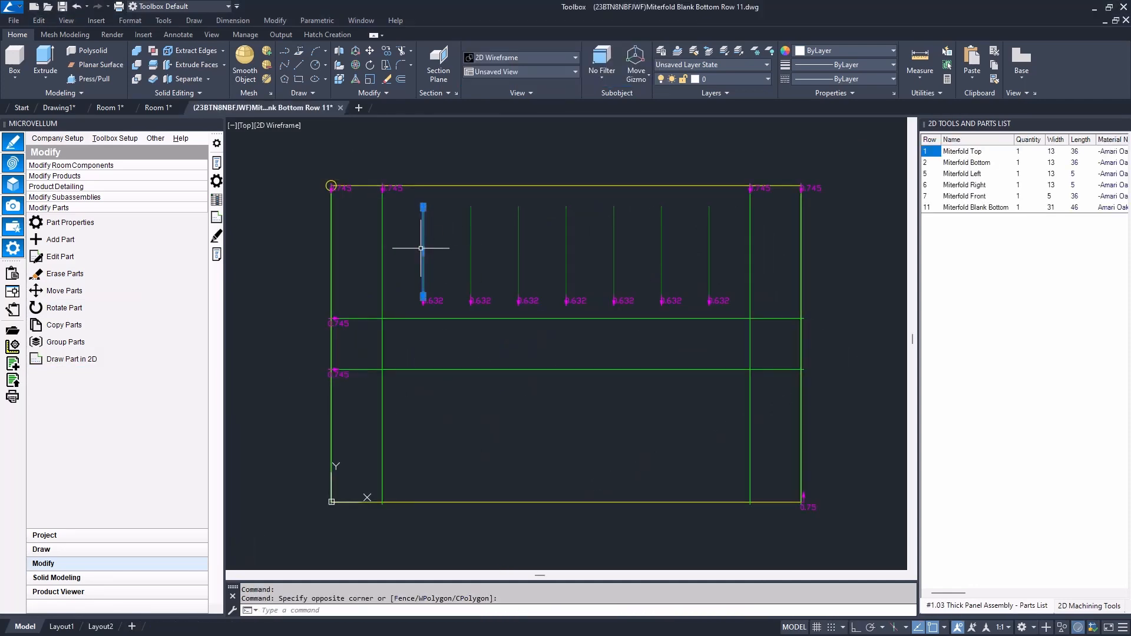
{"action": "key", "text": "Escape"}
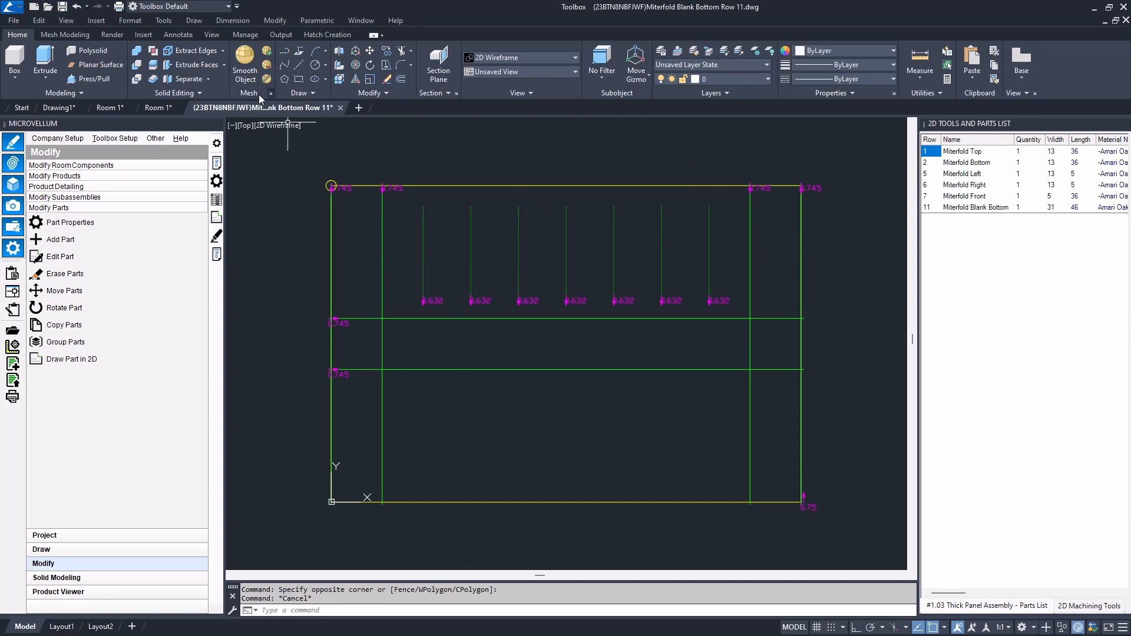
- Return to the Room 1 drawing and view the base cabinet, countertop and mitered shelf together
{"action": "left_click", "coordinate": [159, 110]}
{"action": "left_click", "coordinate": [119, 109]}
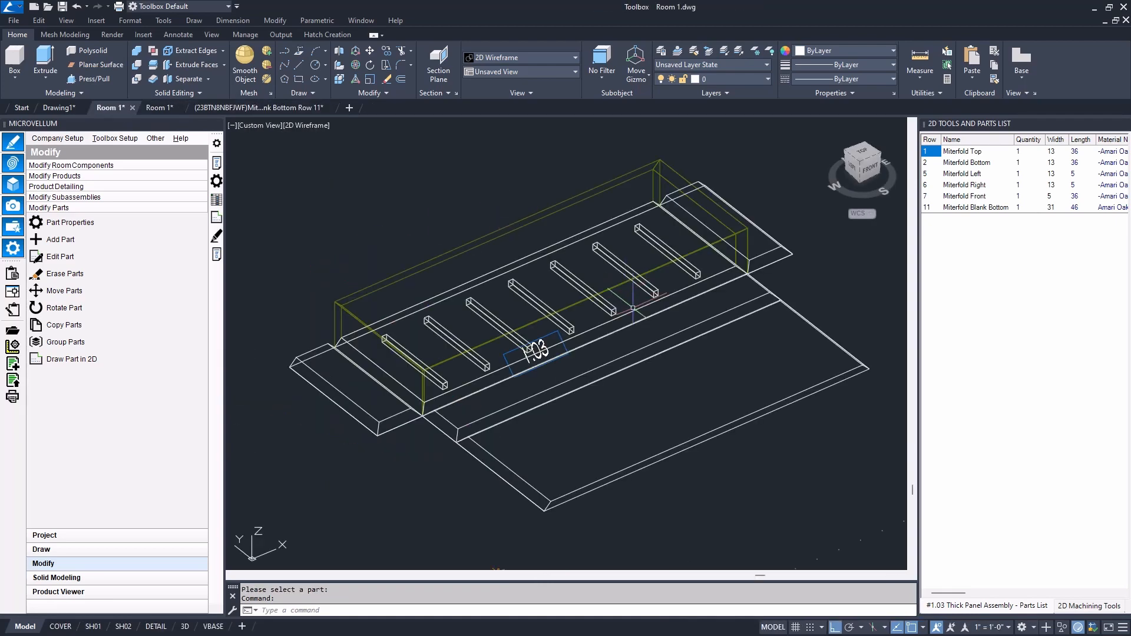
{"action": "scroll", "coordinate": [588, 370], "scroll_direction": "down", "scroll_amount": 5}
{"action": "scroll", "coordinate": [585, 318], "scroll_direction": "up", "scroll_amount": 2}
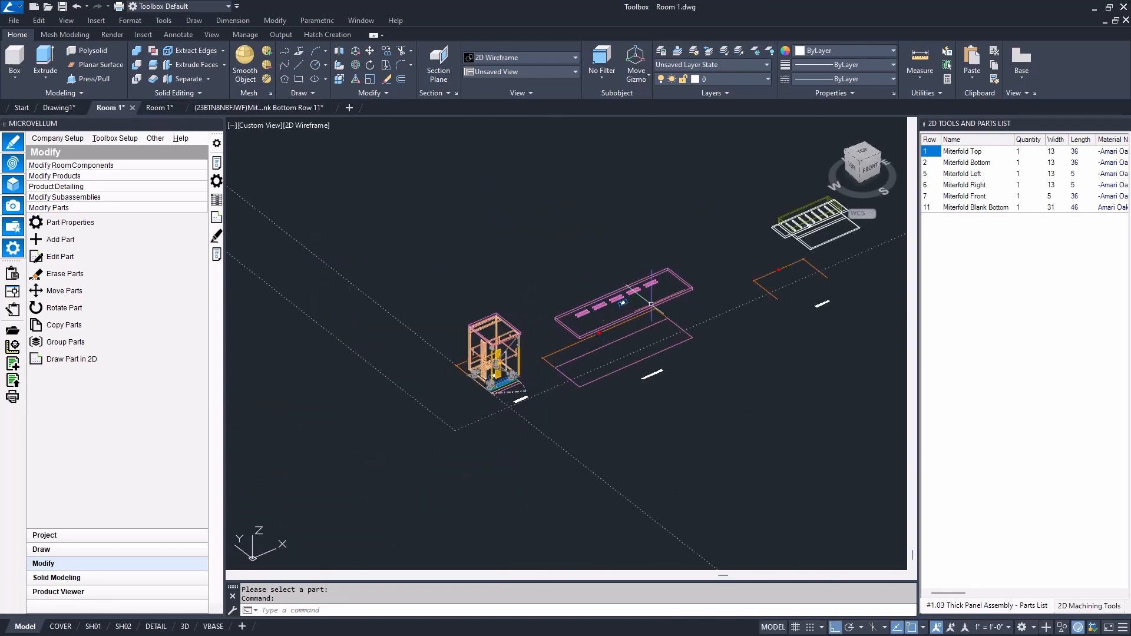
{"action": "scroll", "coordinate": [585, 318], "scroll_direction": "down", "scroll_amount": 2}
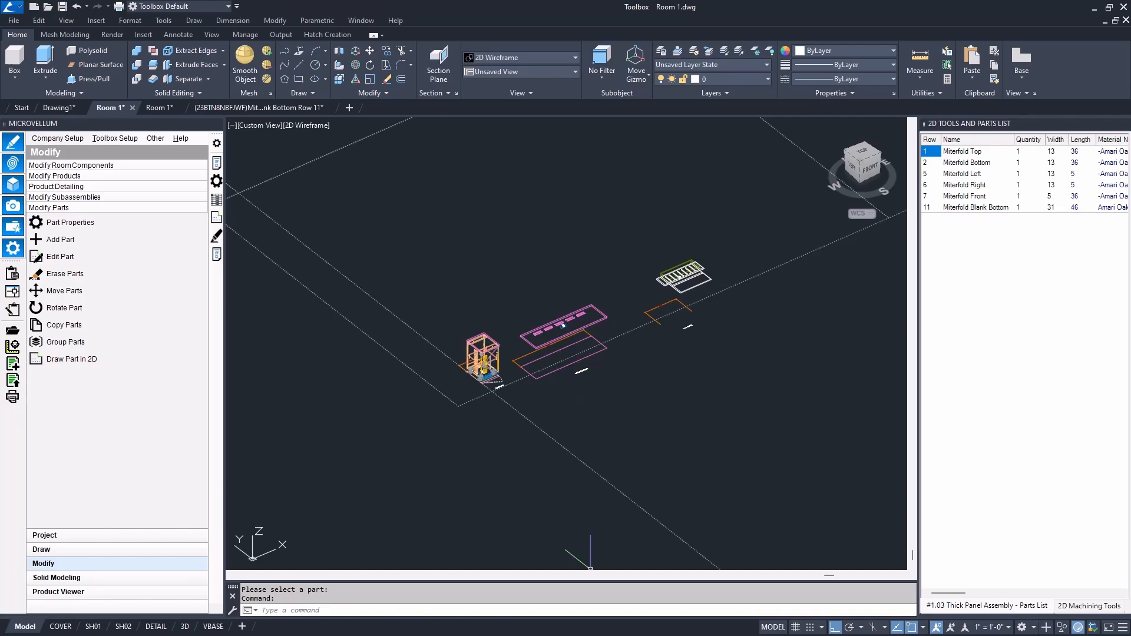